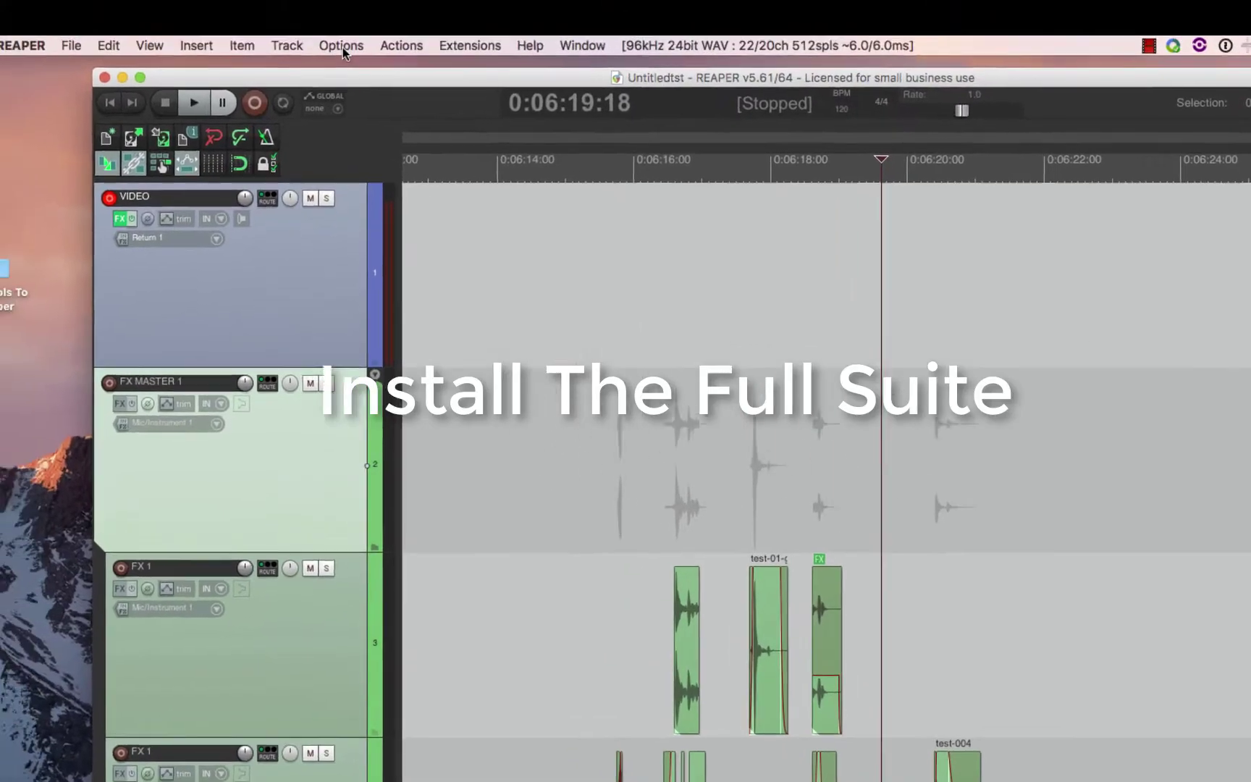
# Step: From Preferences, start Import configuration and select MAC FULL SUITE Config.ReaperConfigZip in Configurations
pyautogui.click(341, 45)
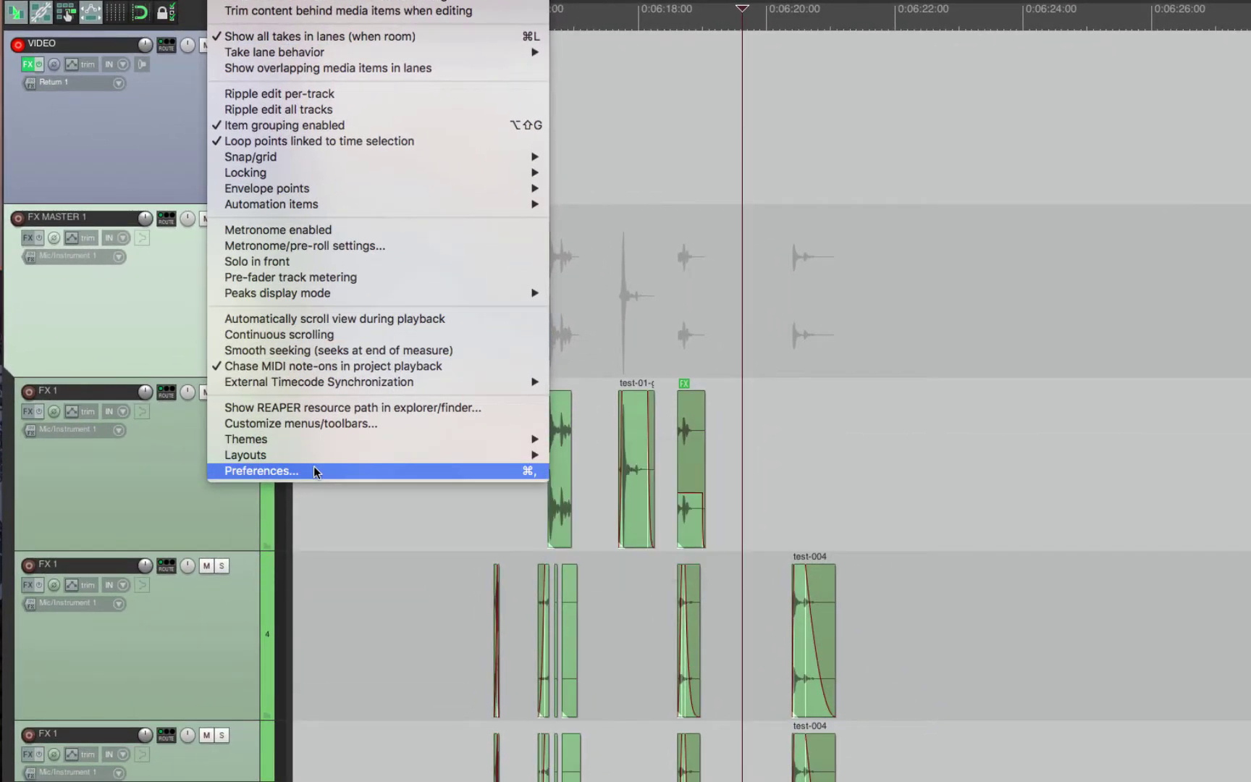
pyautogui.click(314, 470)
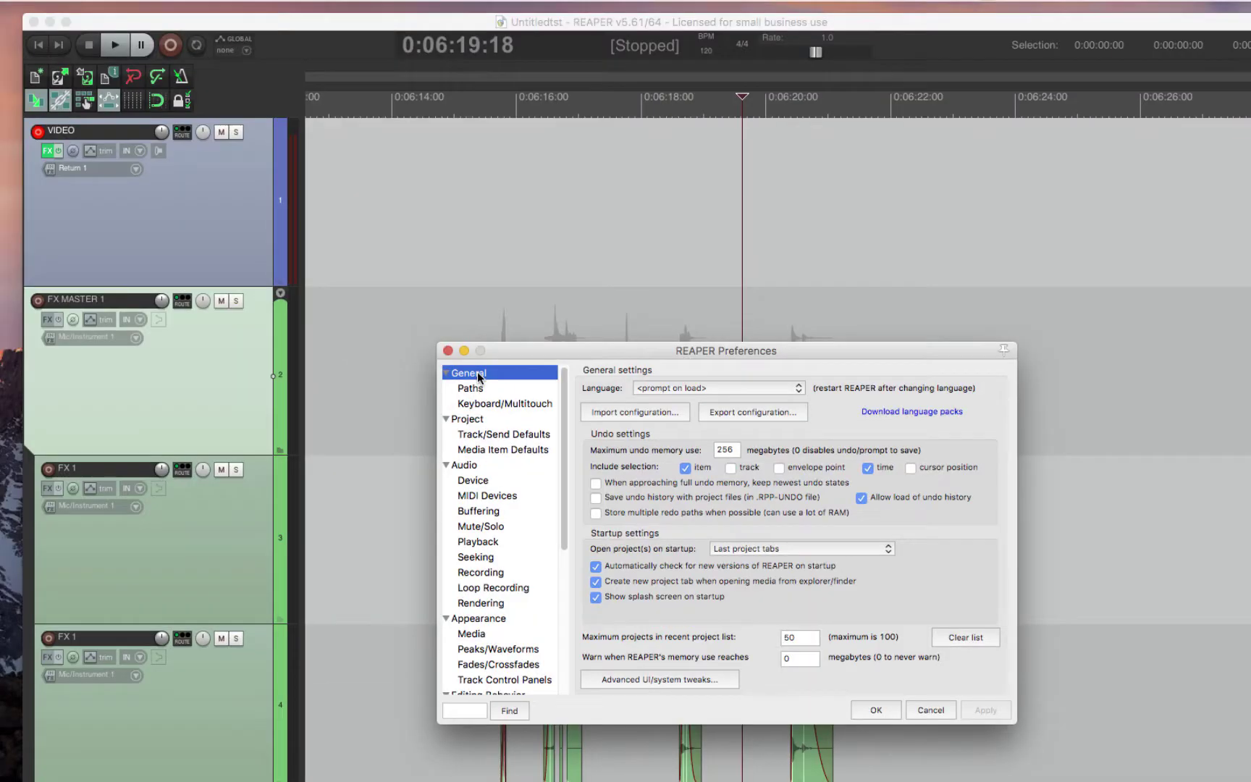
pyautogui.click(631, 413)
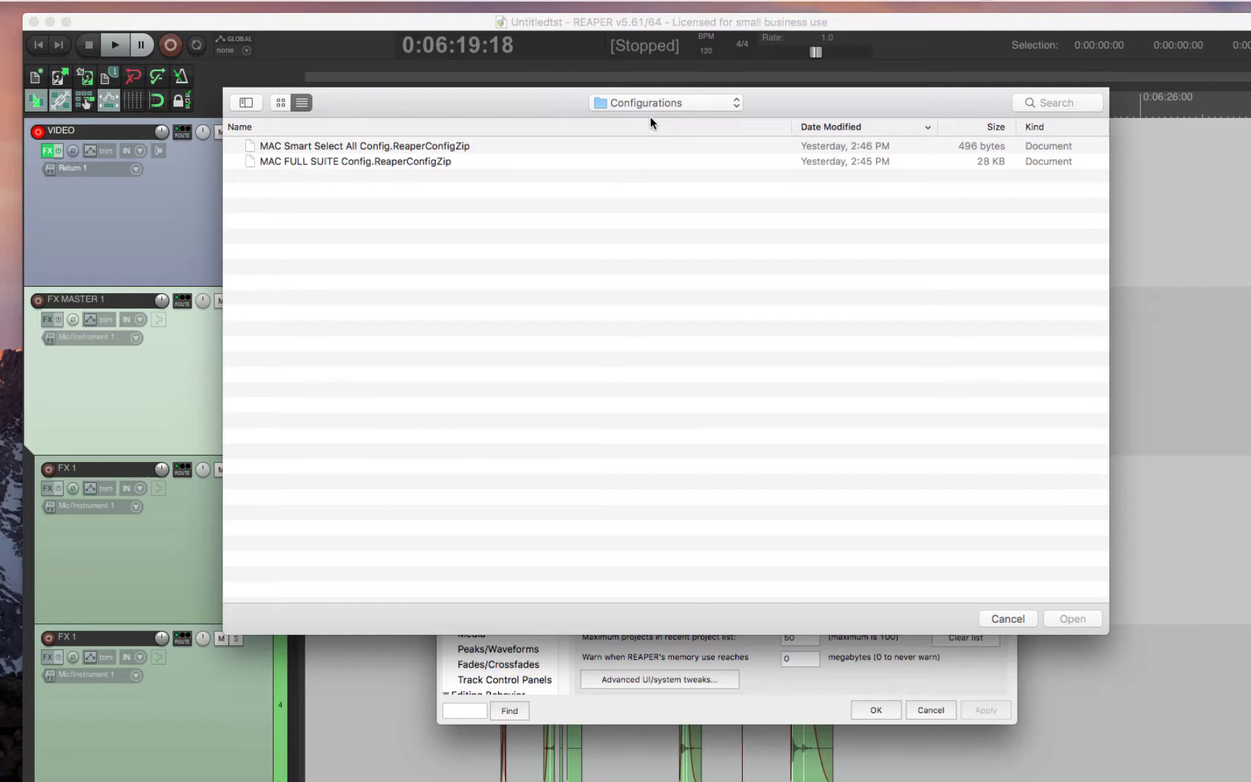
pyautogui.click(326, 161)
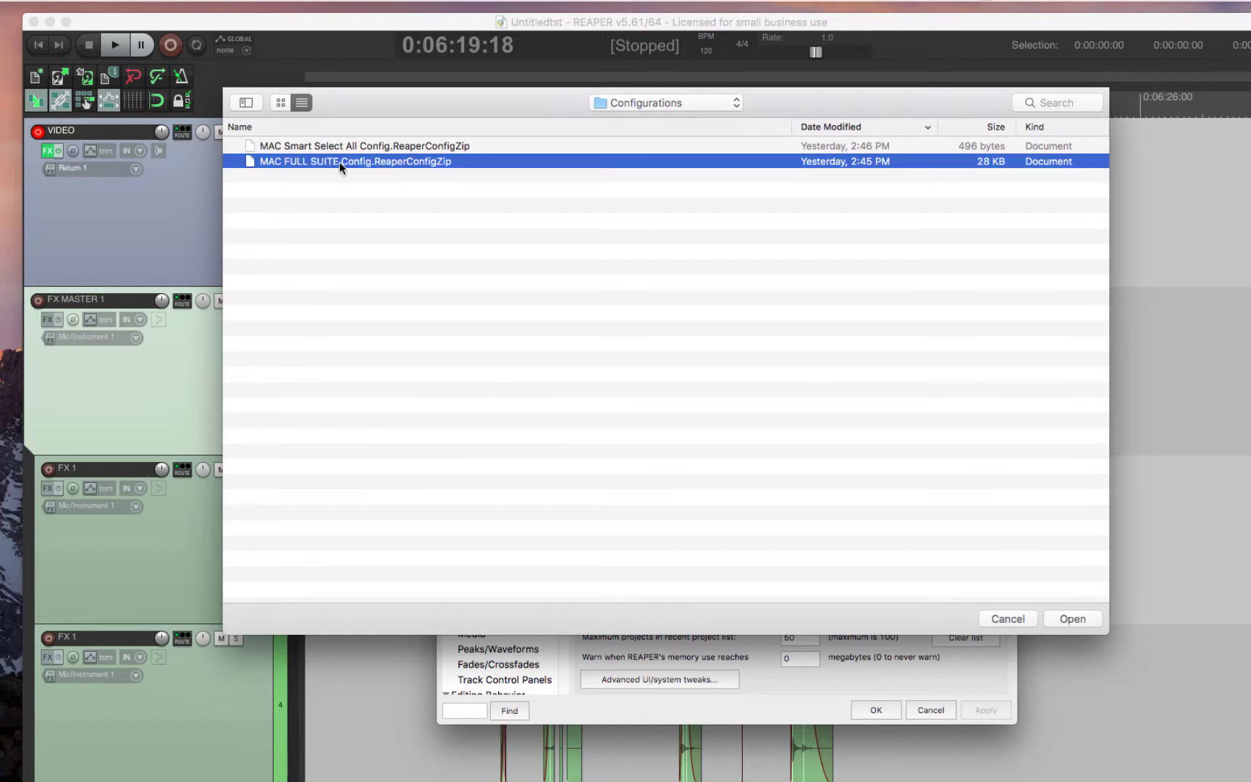
# Step: Import the MAC FULL SUITE config with key maps, menu sets and ReaScripts all enabled, restarting REAPER
pyautogui.doubleClick(339, 162)
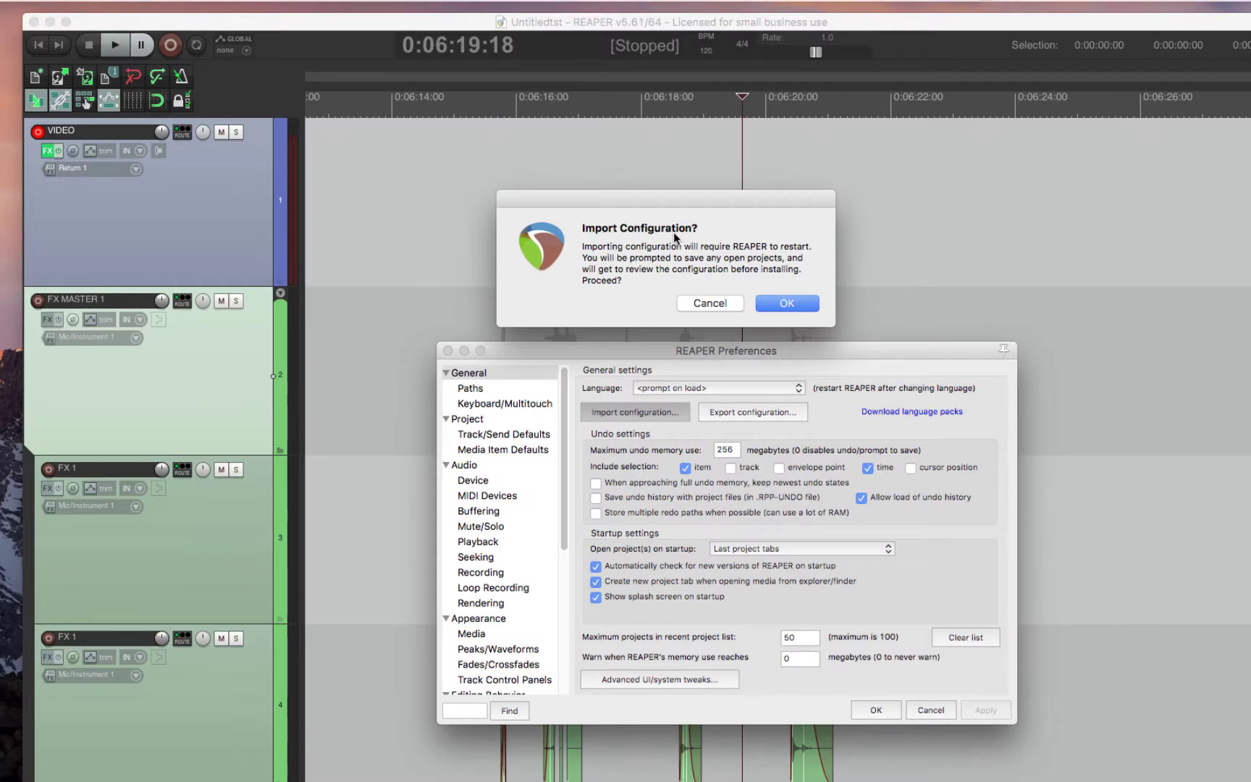
pyautogui.click(793, 307)
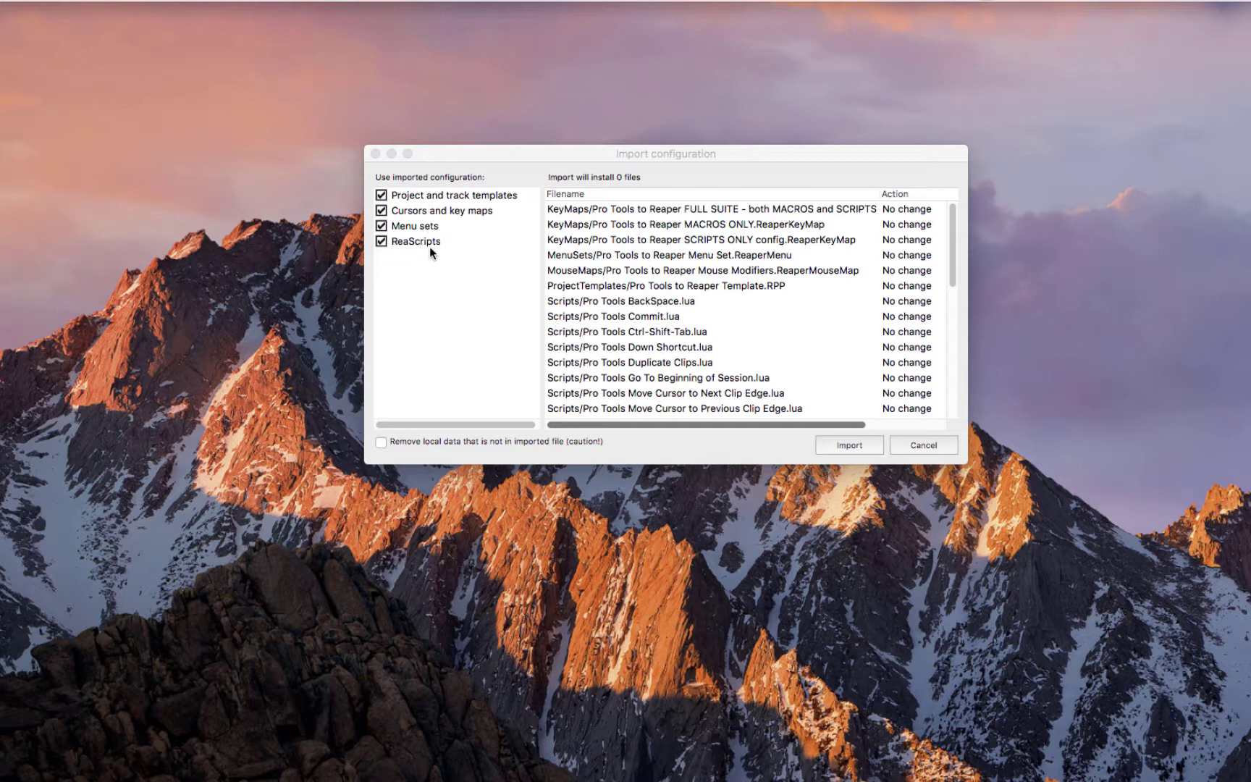
pyautogui.click(381, 242)
pyautogui.click(381, 226)
pyautogui.click(381, 210)
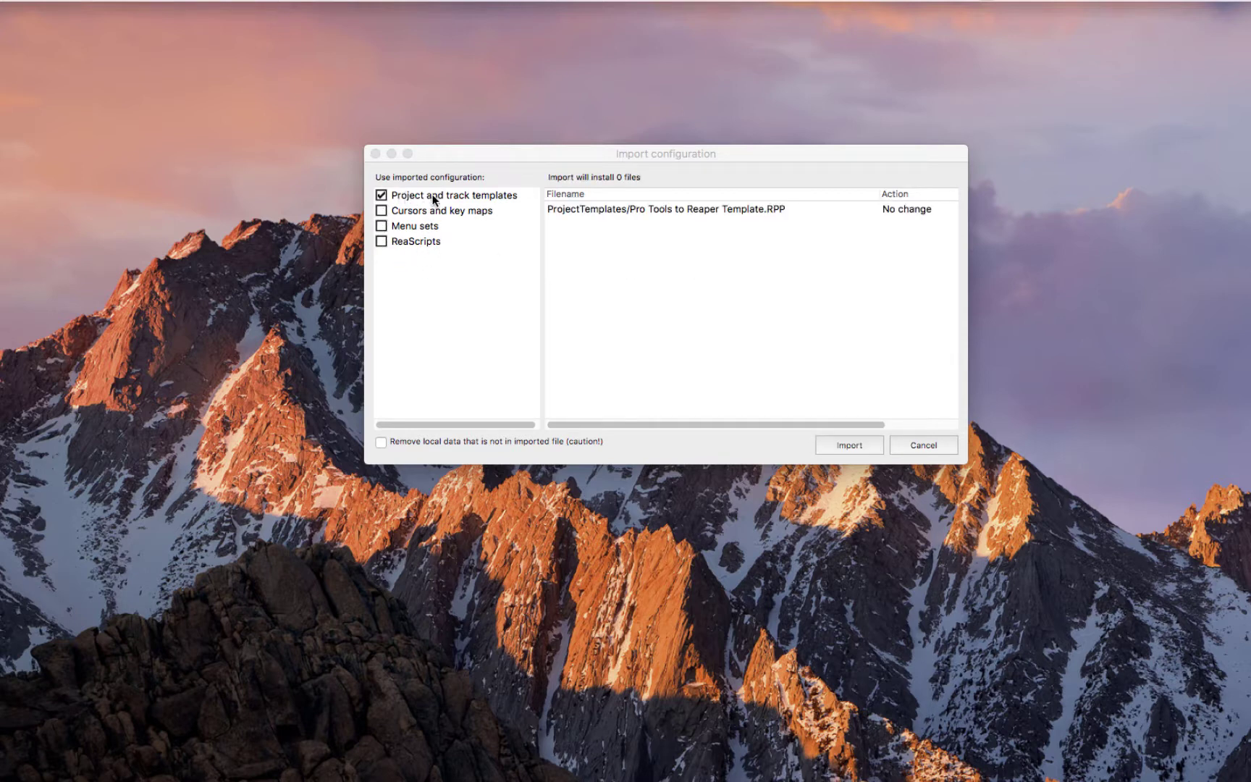
pyautogui.click(382, 211)
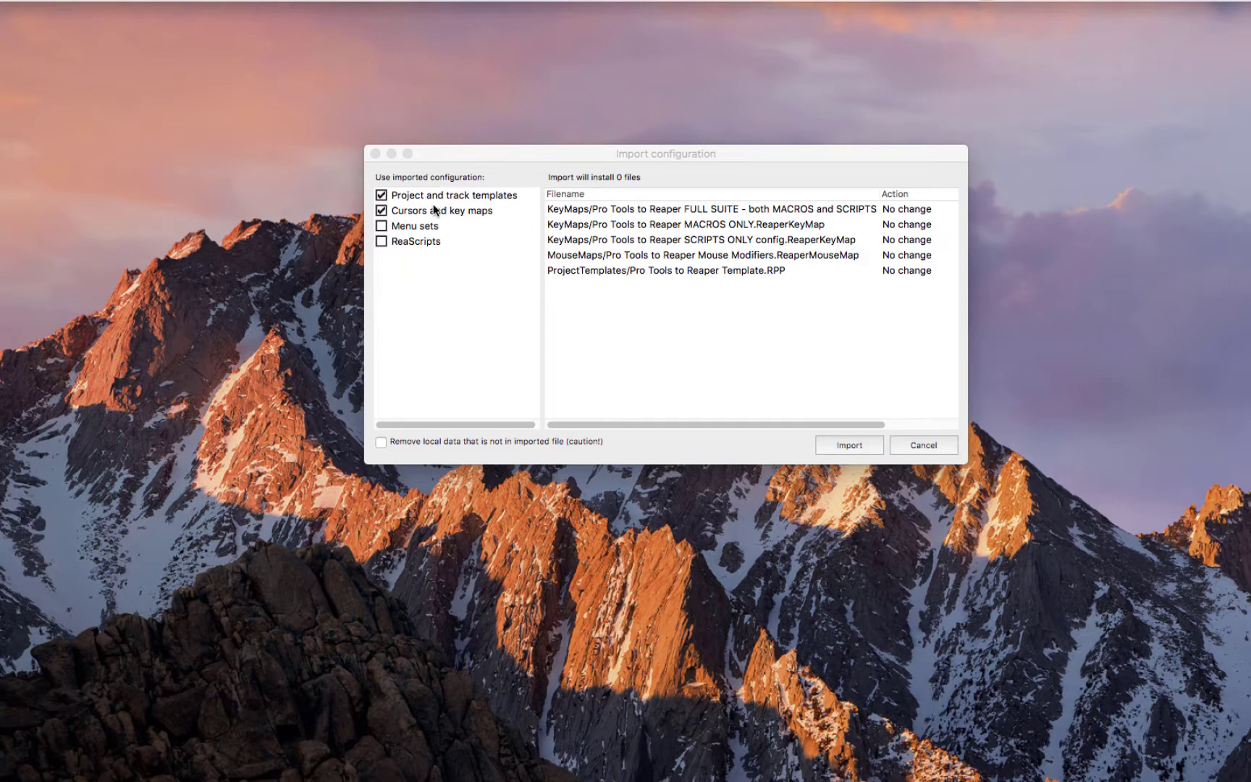
pyautogui.click(381, 225)
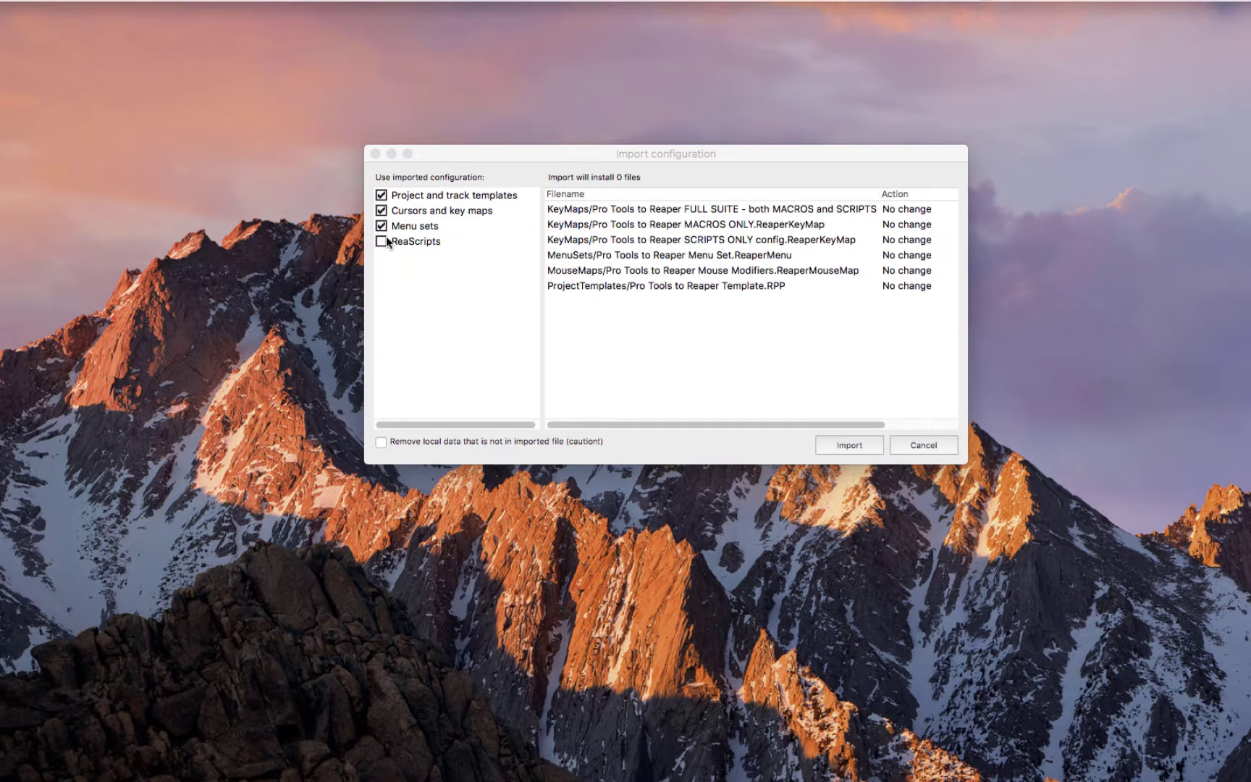
pyautogui.click(382, 242)
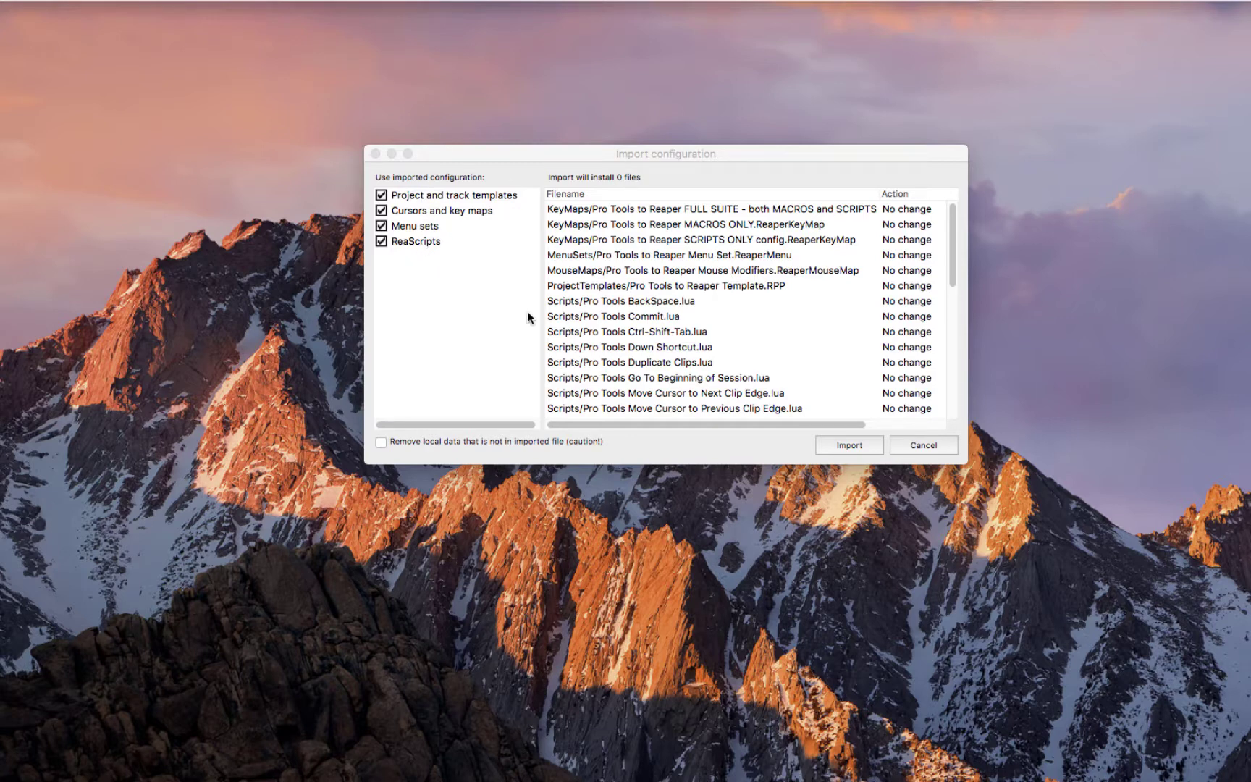
pyautogui.click(844, 444)
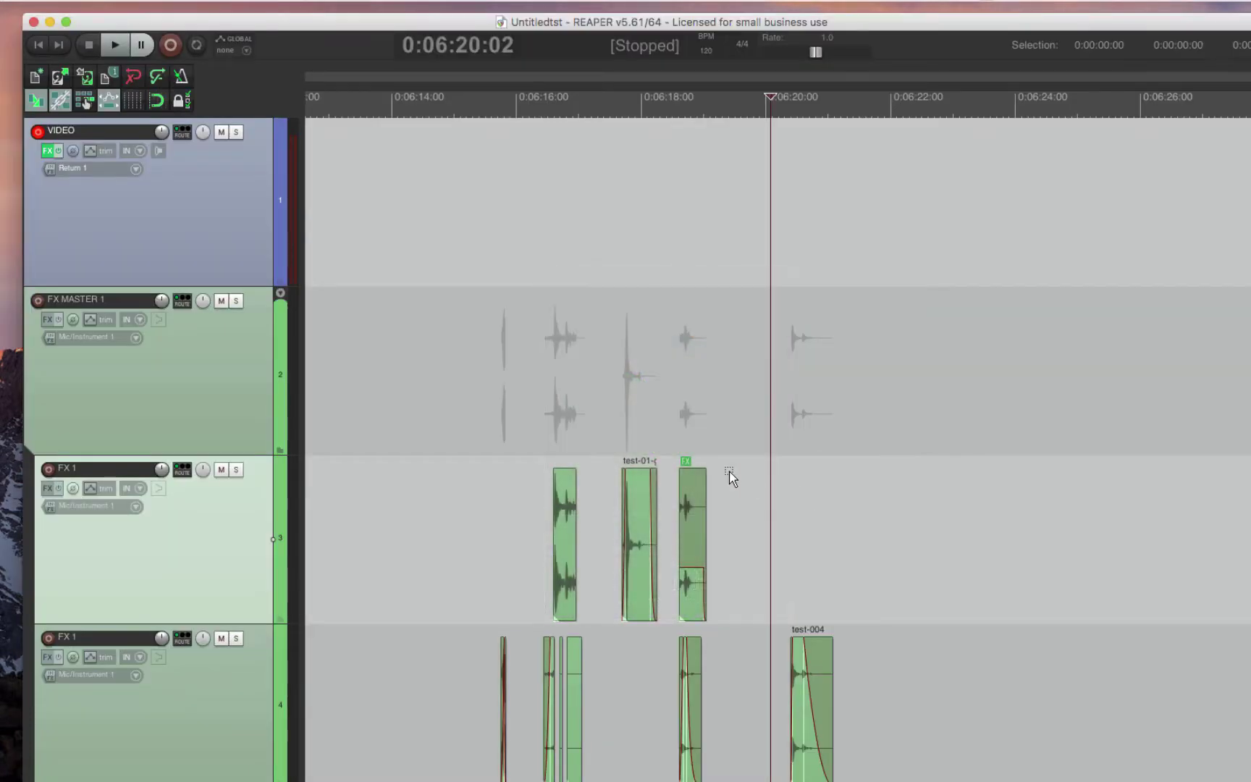
# Step: Open the Actions list and browse the KeyMaps folder's Pro Tools key maps, then cancel the import
pyautogui.click(676, 426)
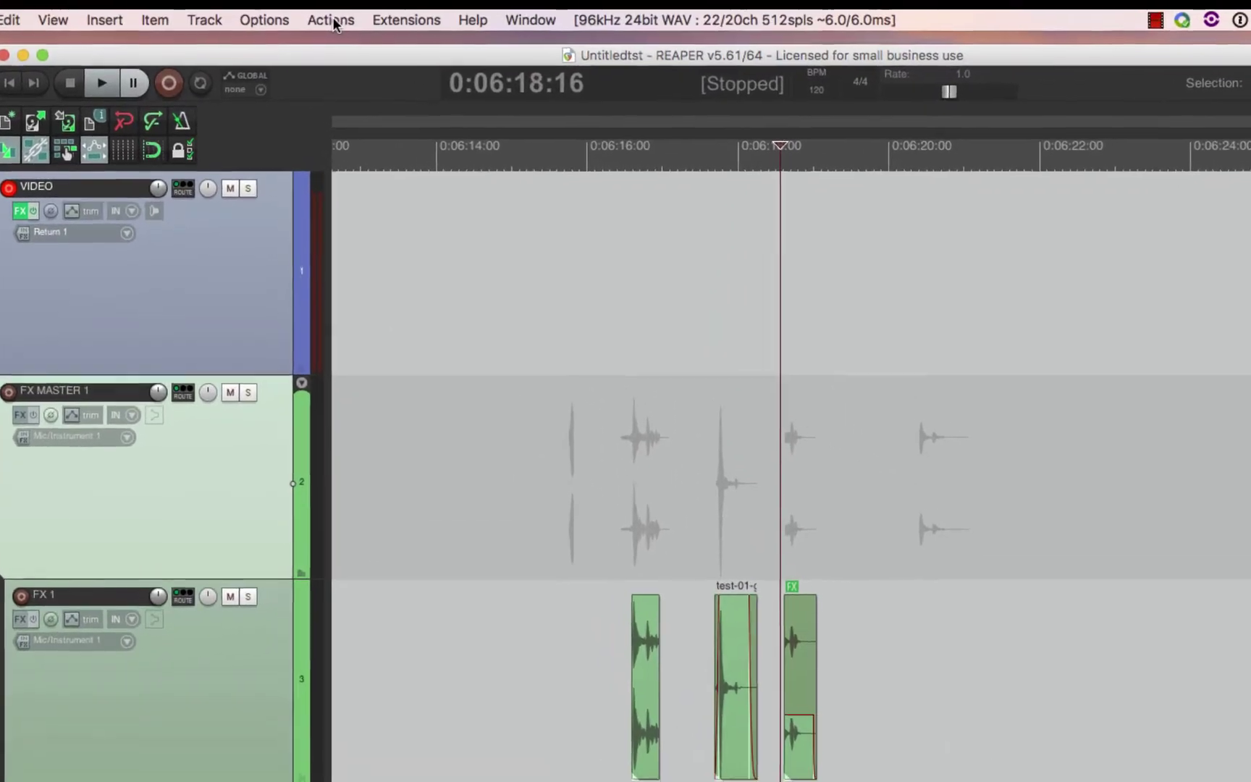
pyautogui.click(333, 22)
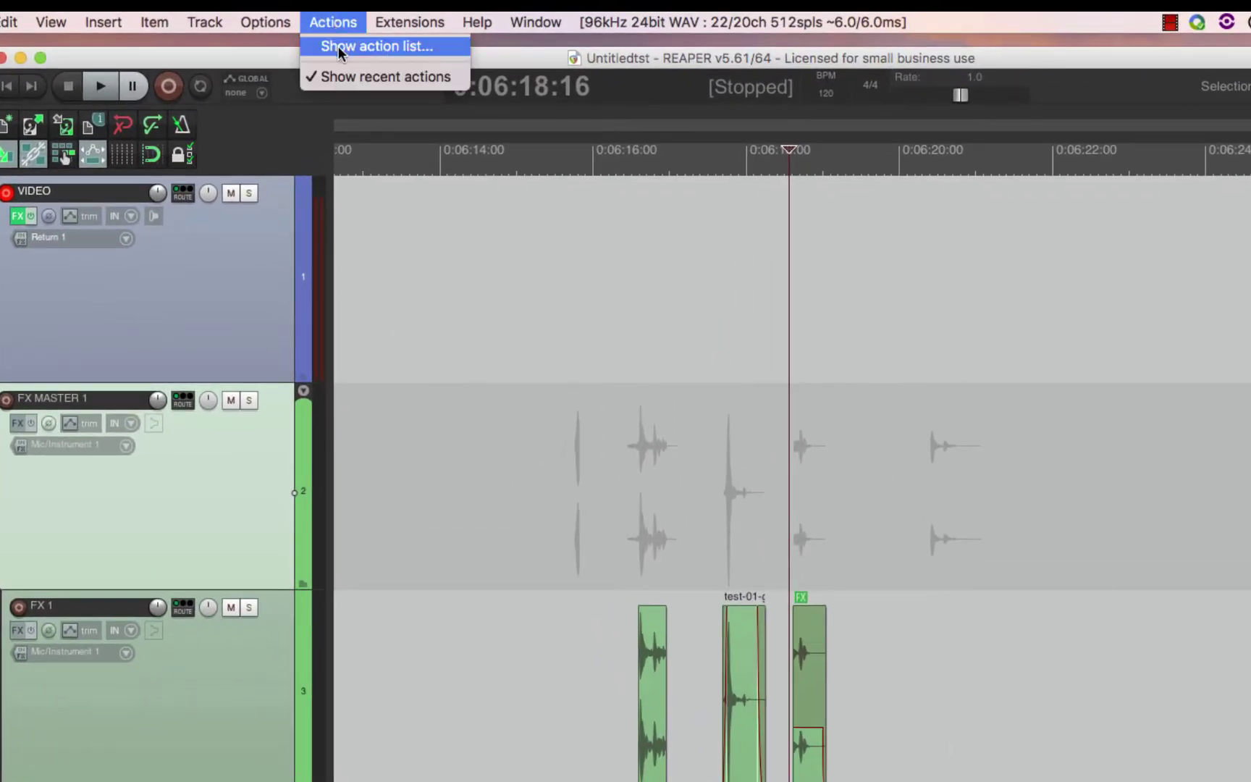
pyautogui.click(376, 47)
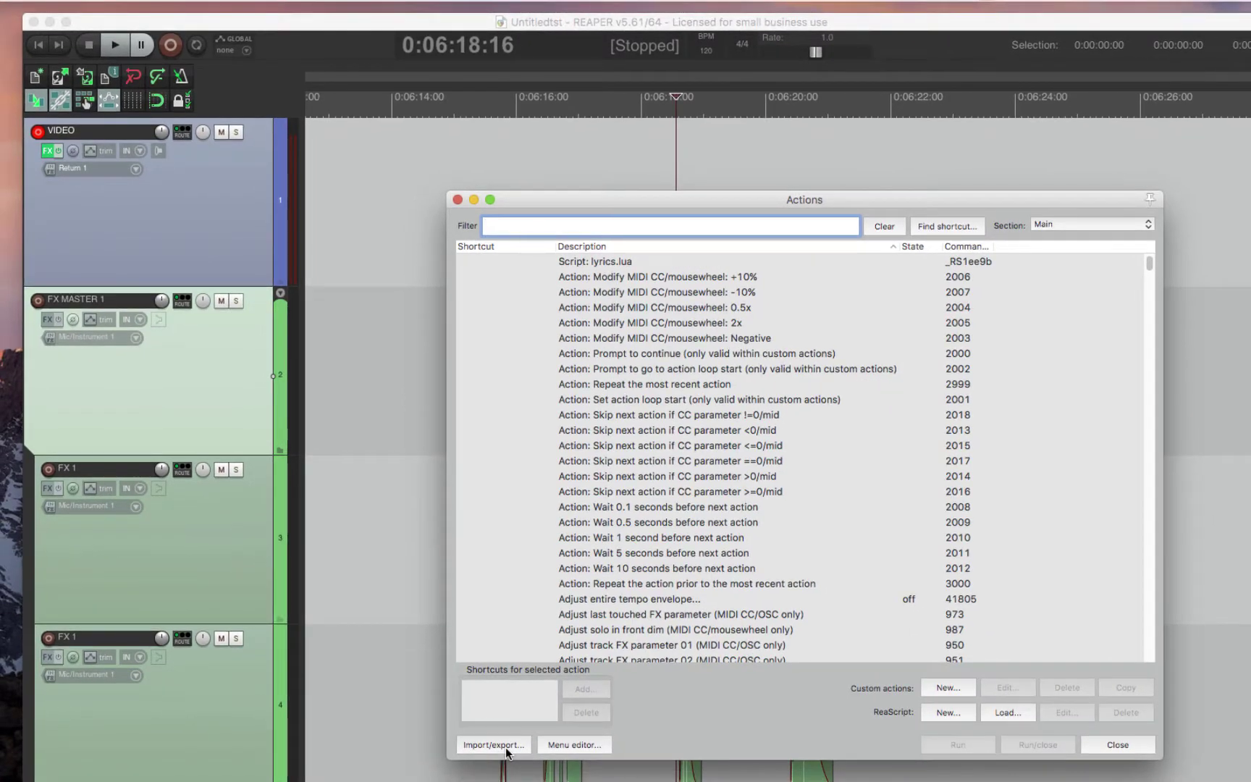
pyautogui.click(506, 746)
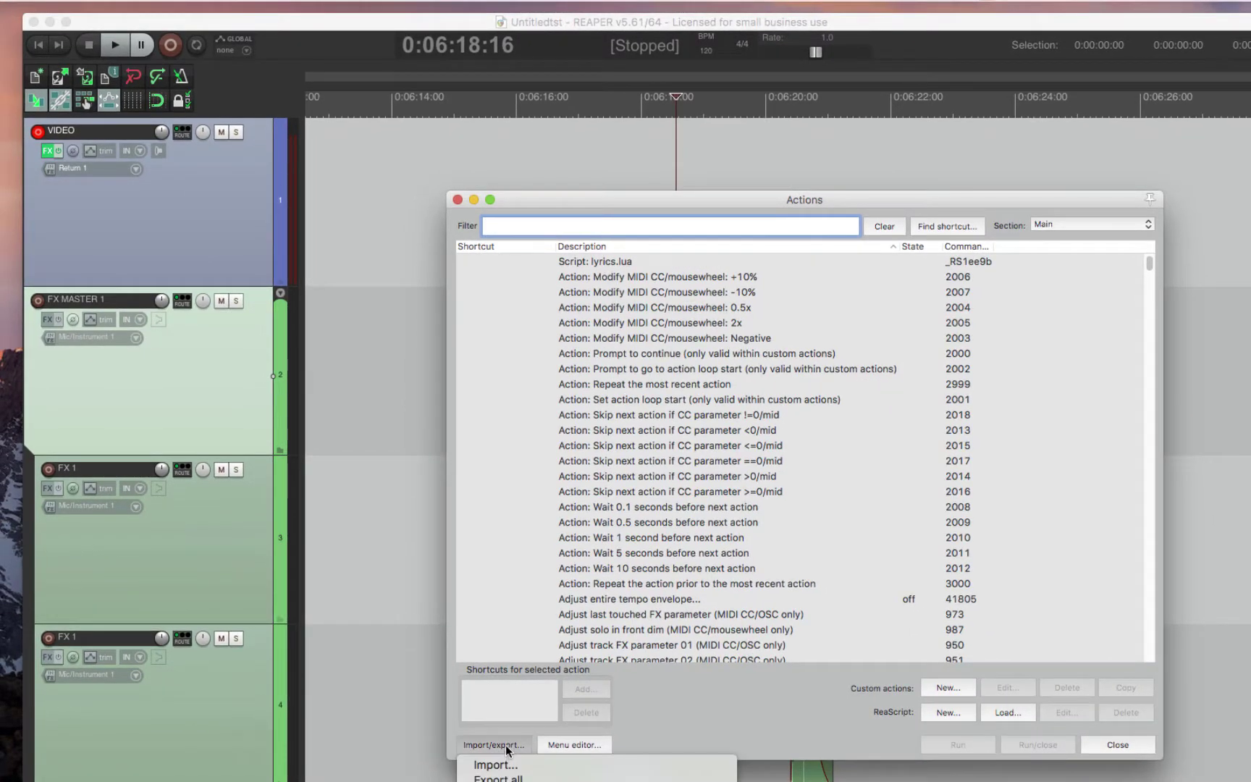
pyautogui.click(511, 768)
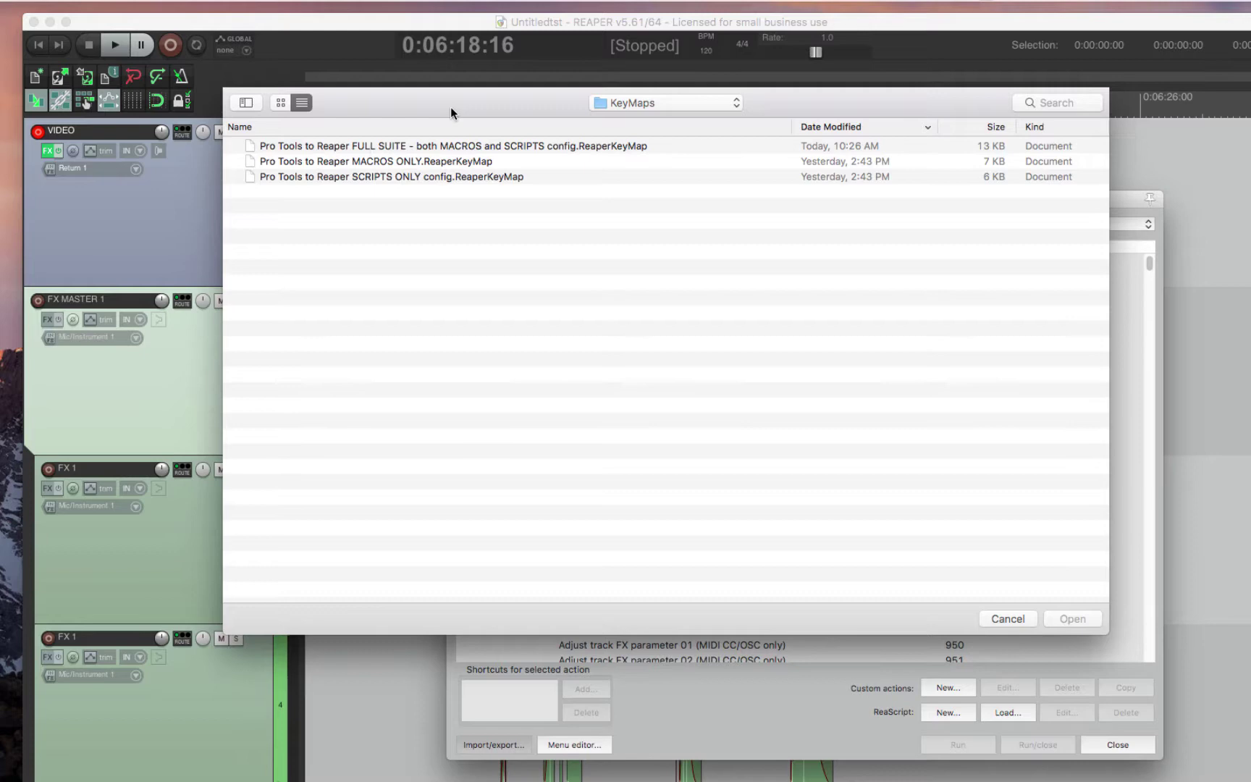
pyautogui.moveTo(450, 107); pyautogui.dragTo(515, 148)
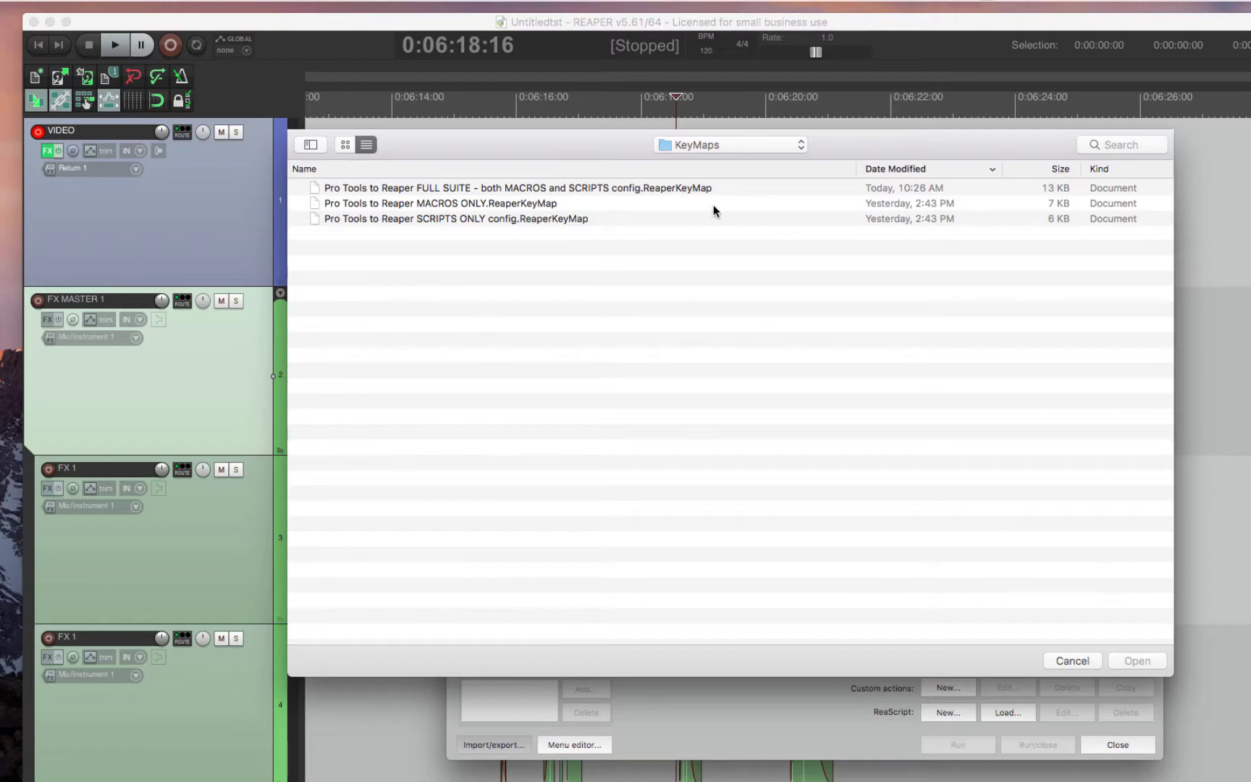
pyautogui.click(1079, 661)
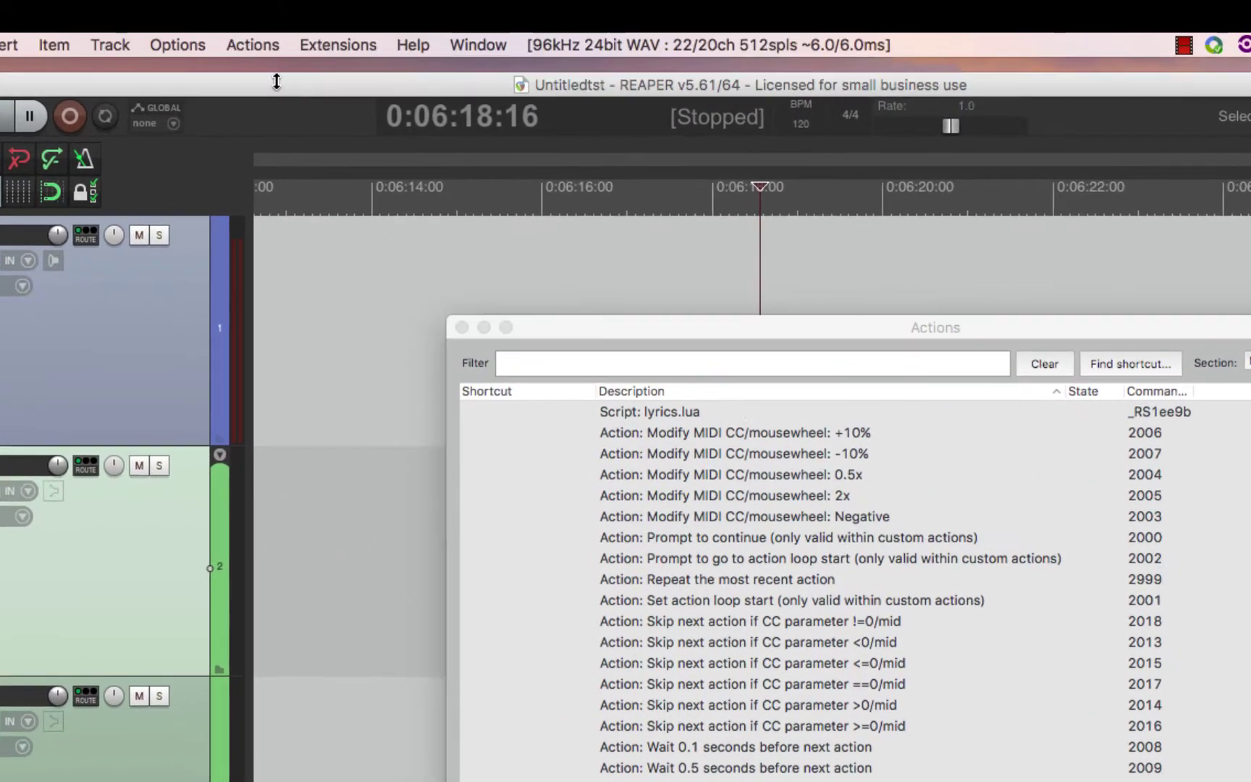
pyautogui.click(177, 44)
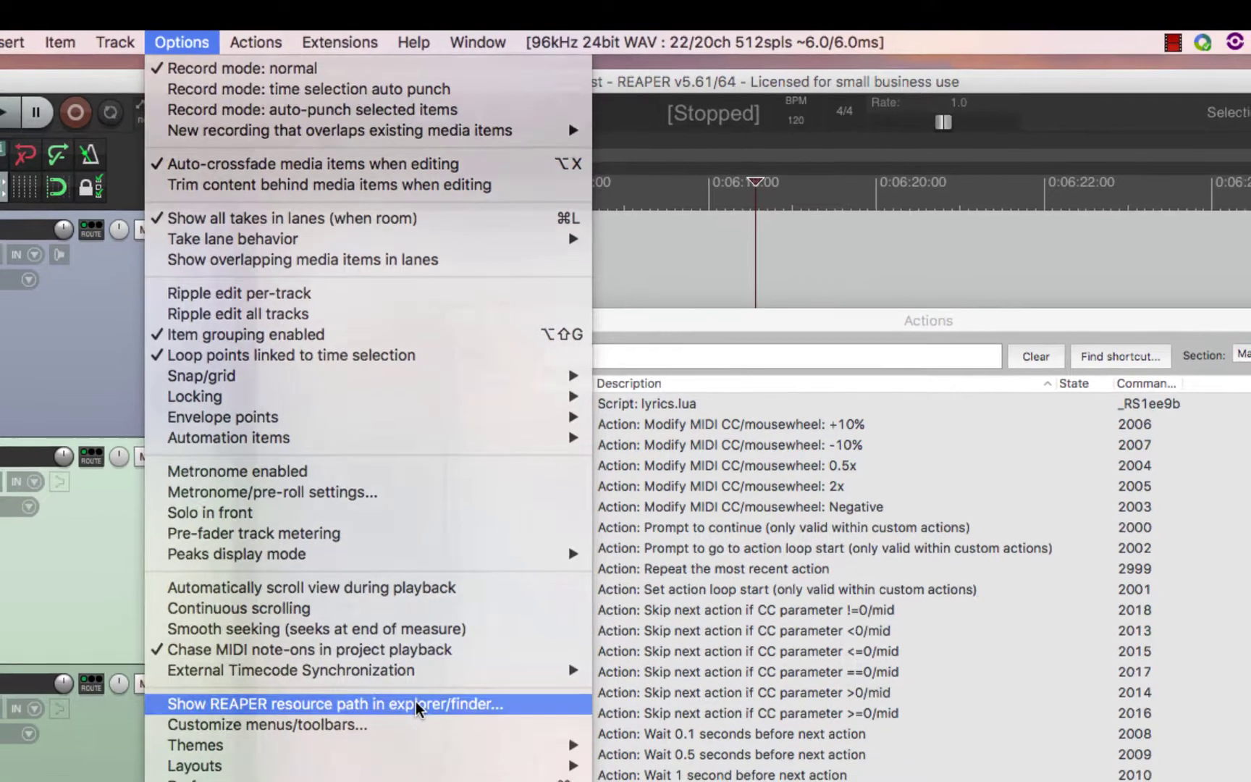
pyautogui.click(412, 714)
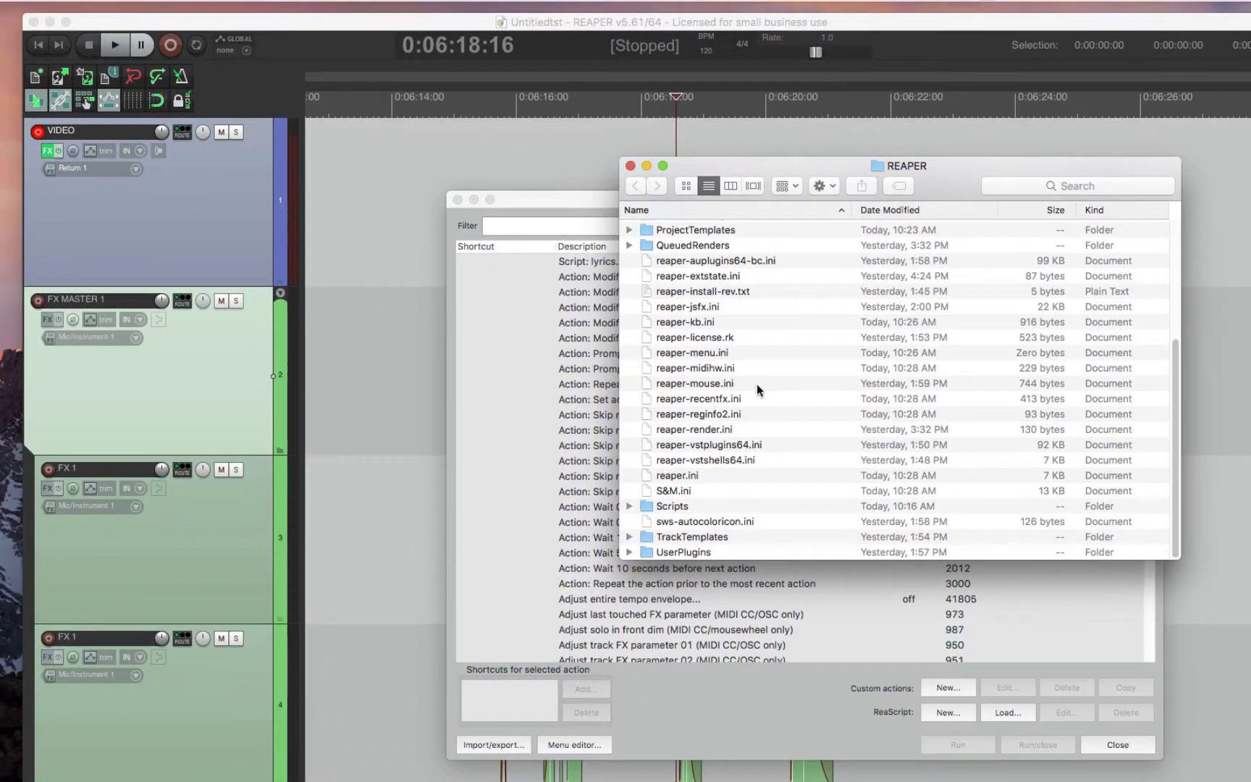
pyautogui.click(709, 504)
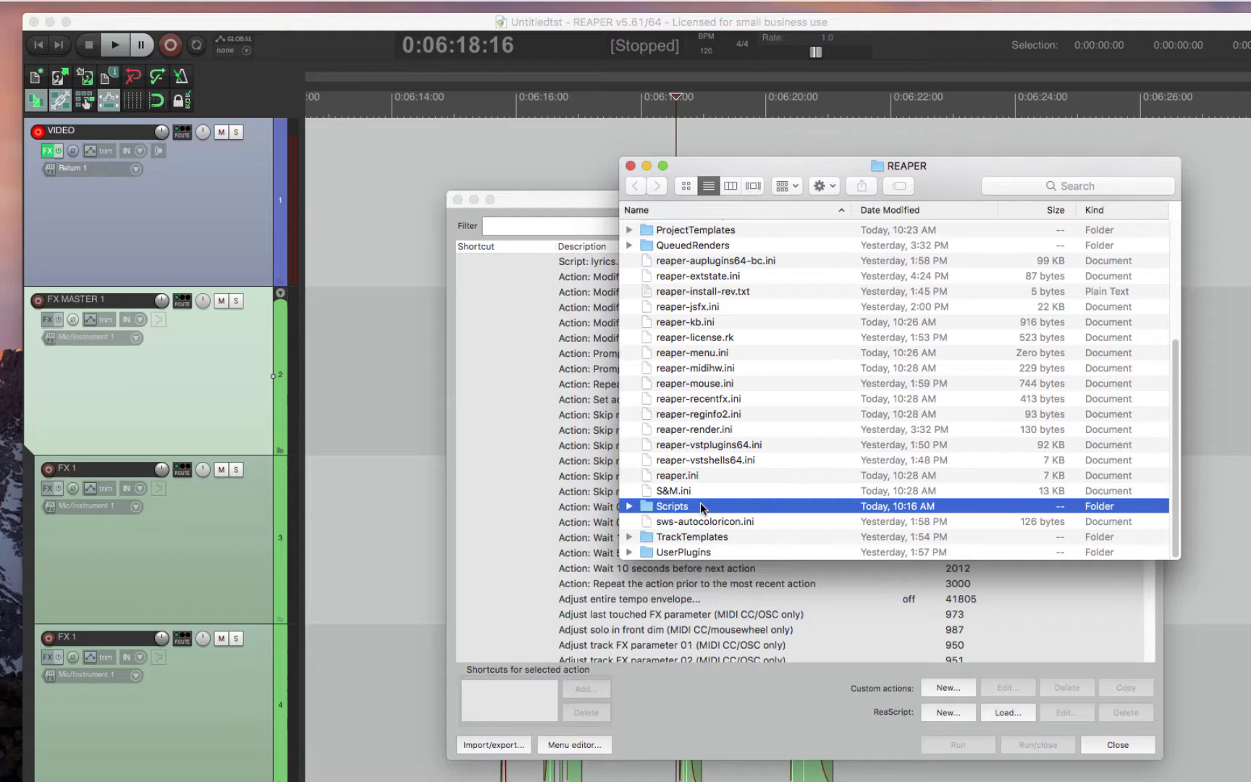
pyautogui.scroll(5, 764, 453)
pyautogui.doubleClick(671, 322)
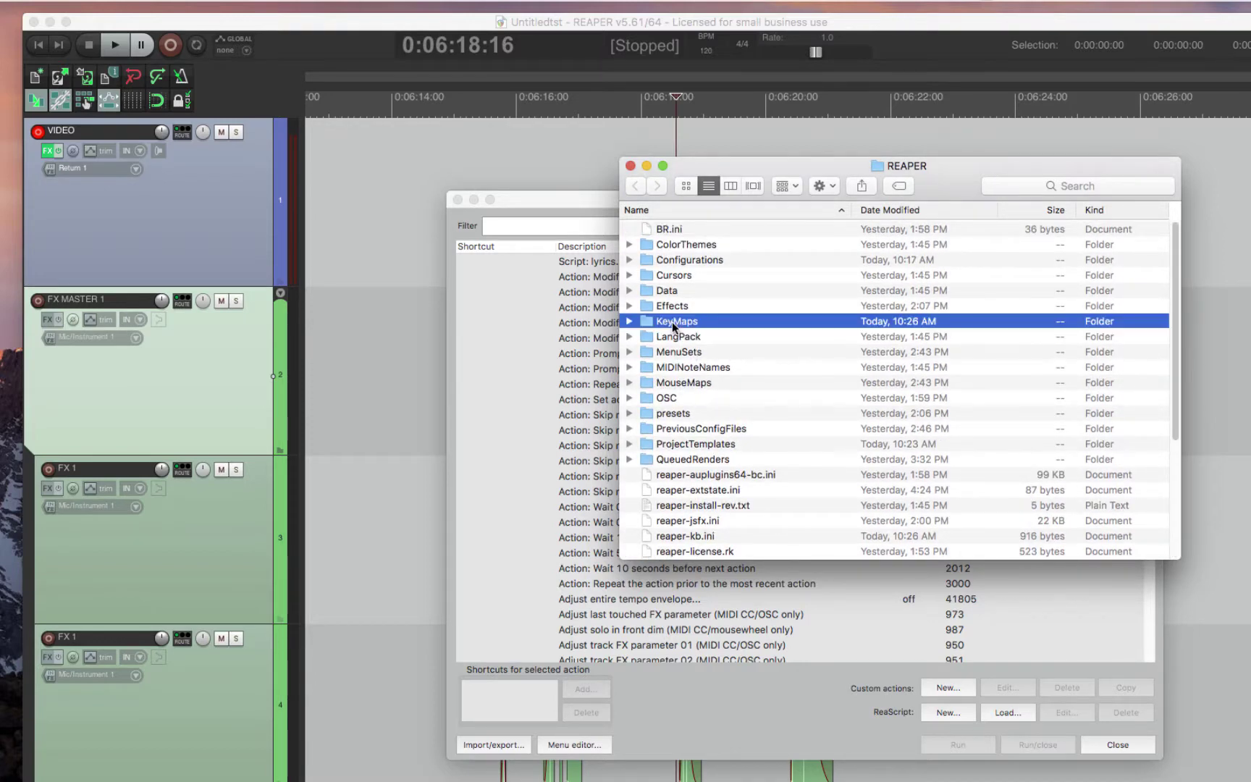
pyautogui.click(629, 165)
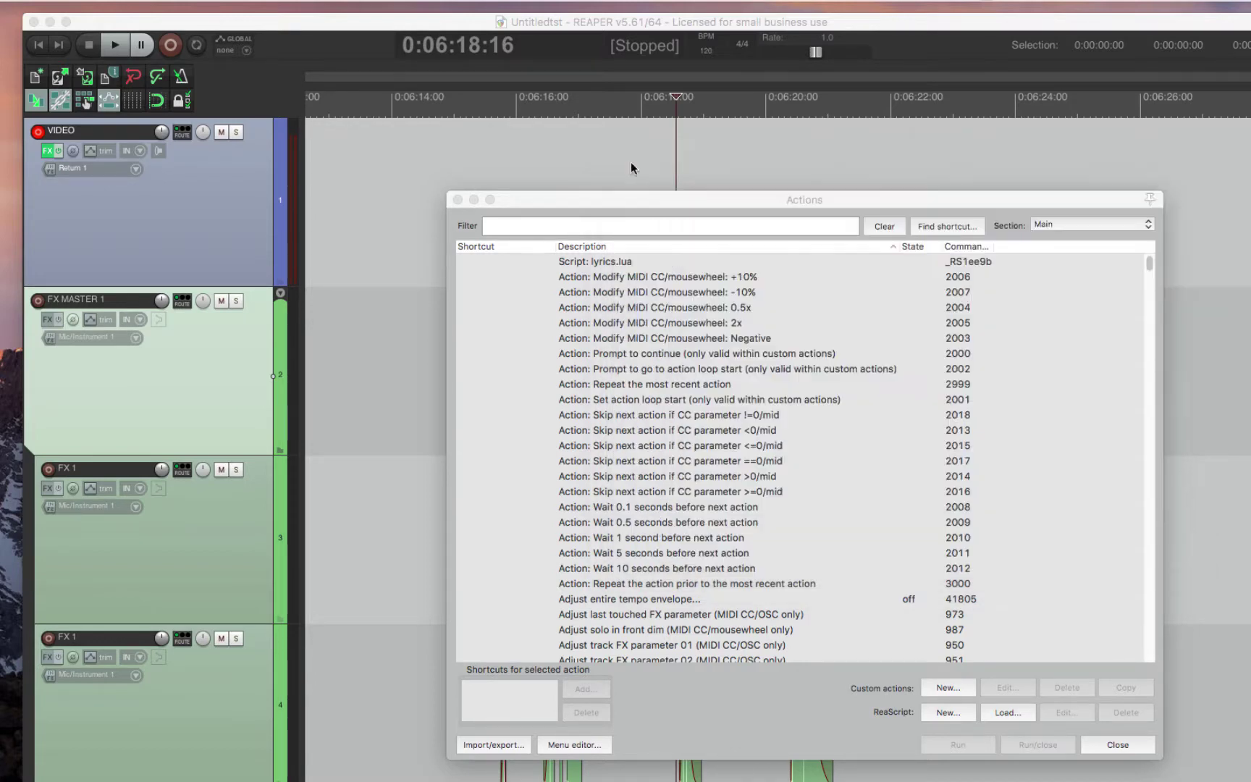
# Step: Load the Pro Tools FULL SUITE key map, review its custom shortcuts, and close the Actions window
pyautogui.click(677, 210)
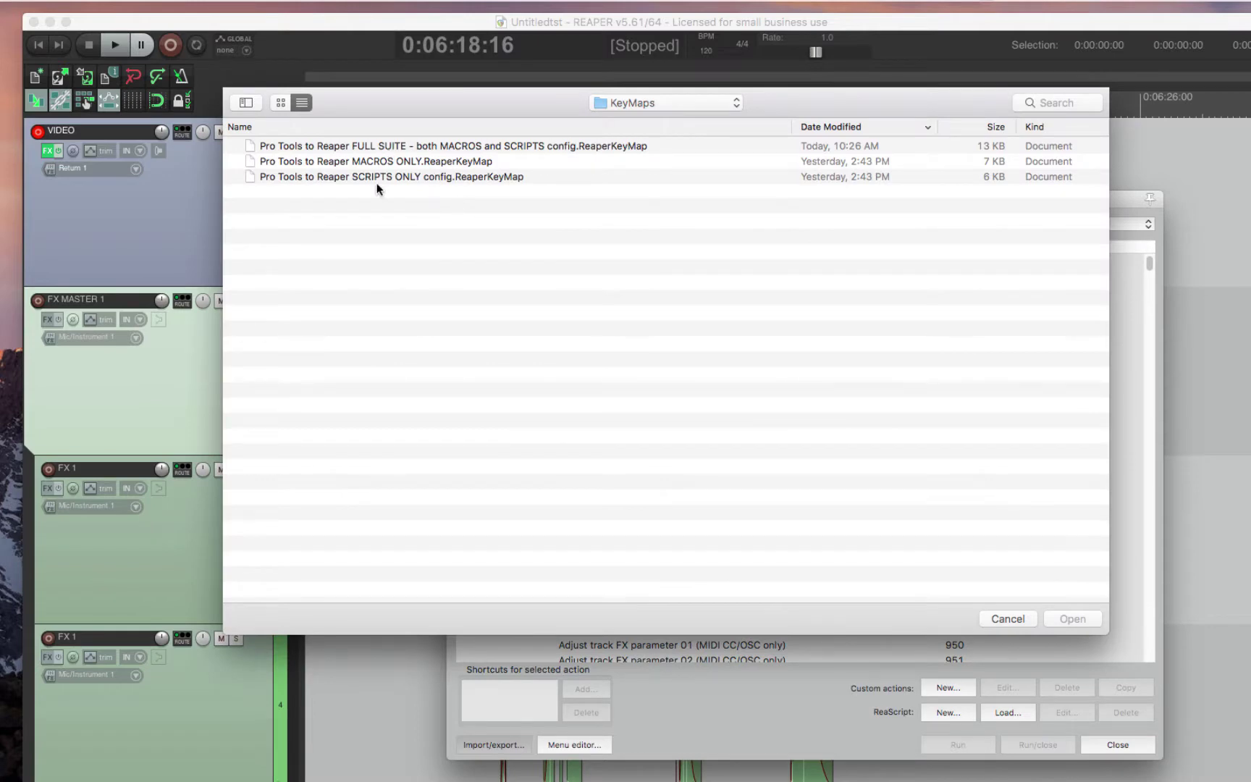
pyautogui.click(388, 147)
pyautogui.press('Return')
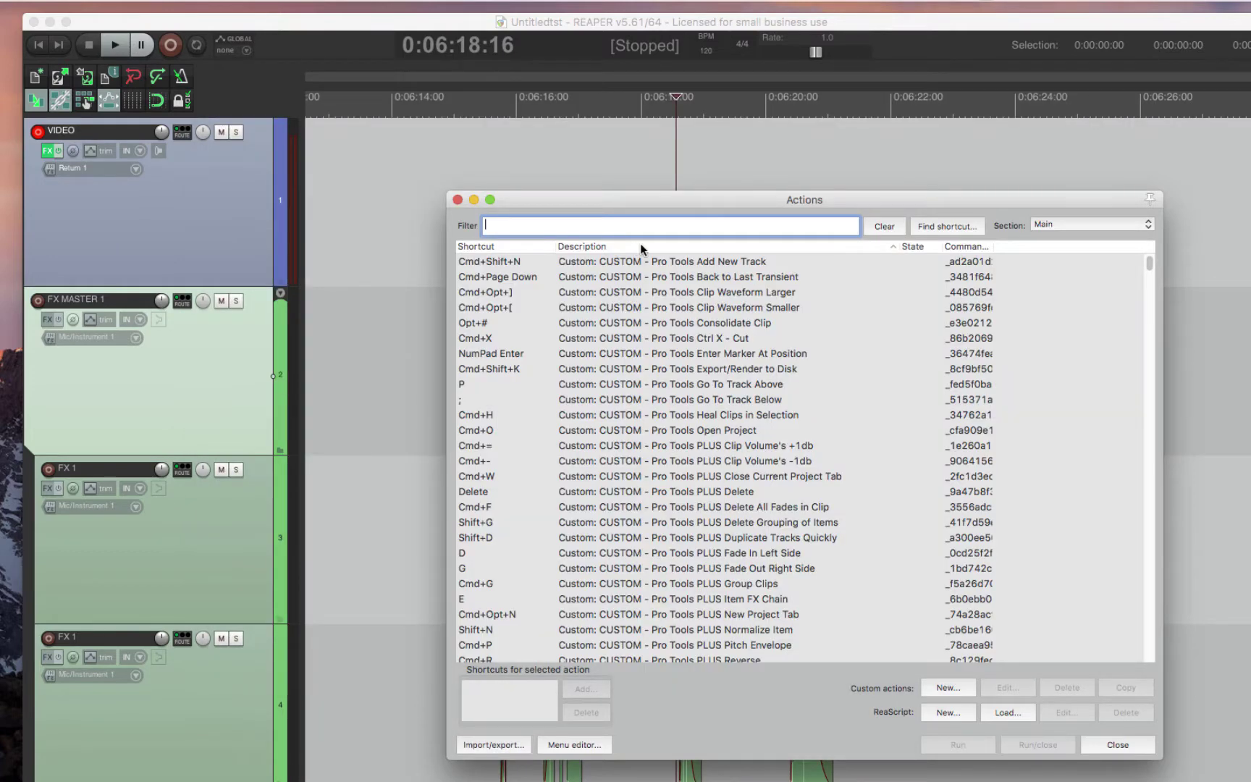
pyautogui.scroll(-8, 719, 426)
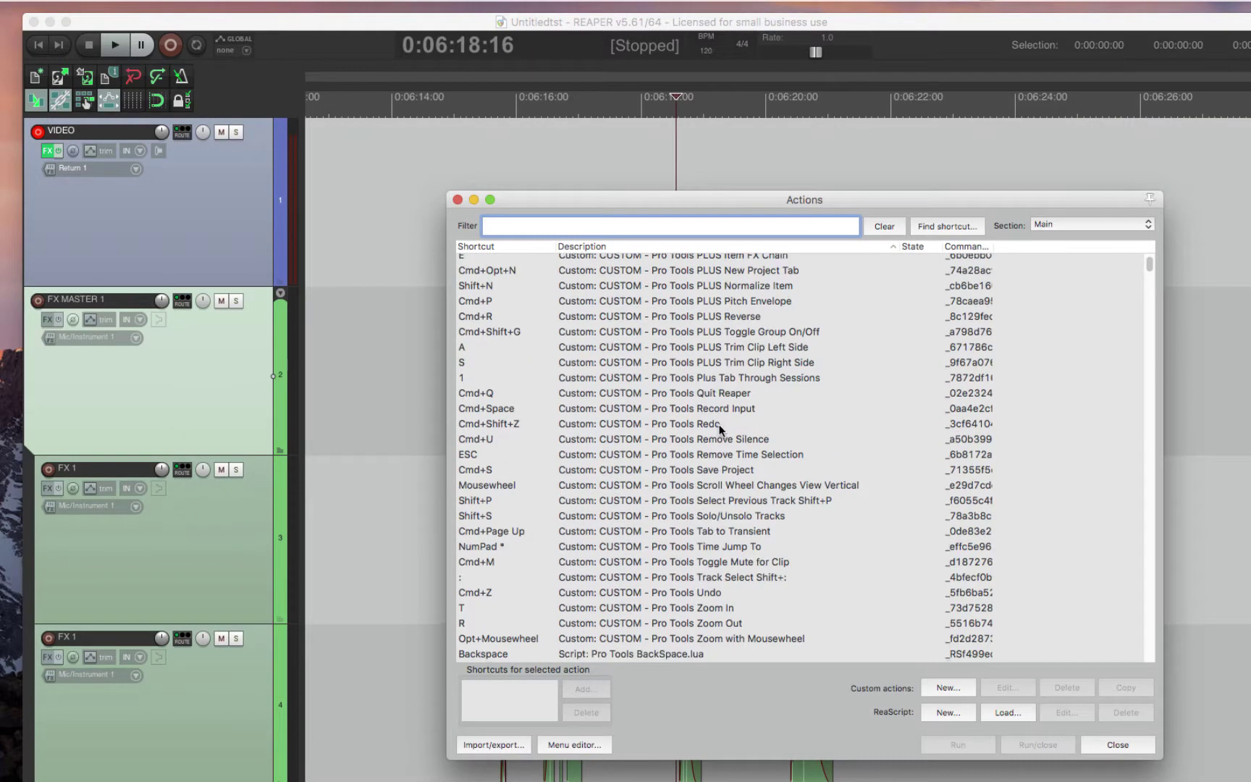
pyautogui.scroll(-7, 719, 429)
pyautogui.scroll(8, 694, 468)
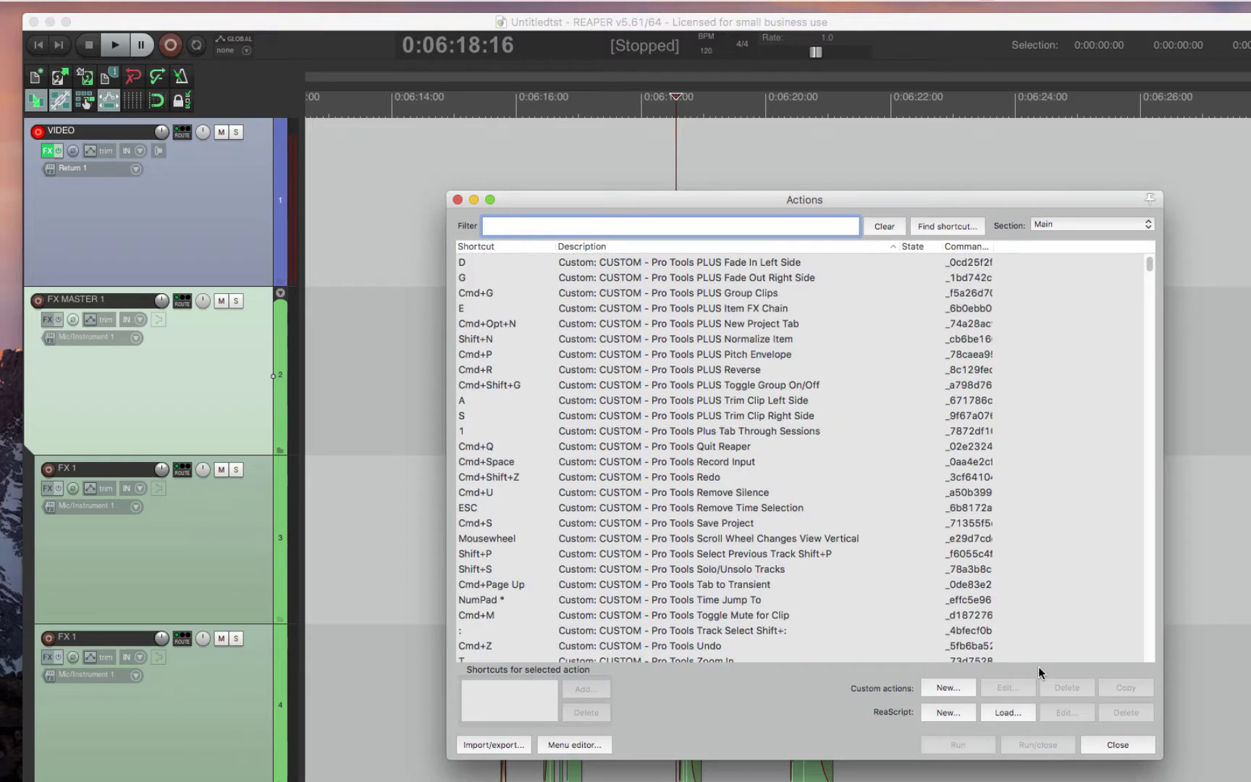
pyautogui.click(1119, 745)
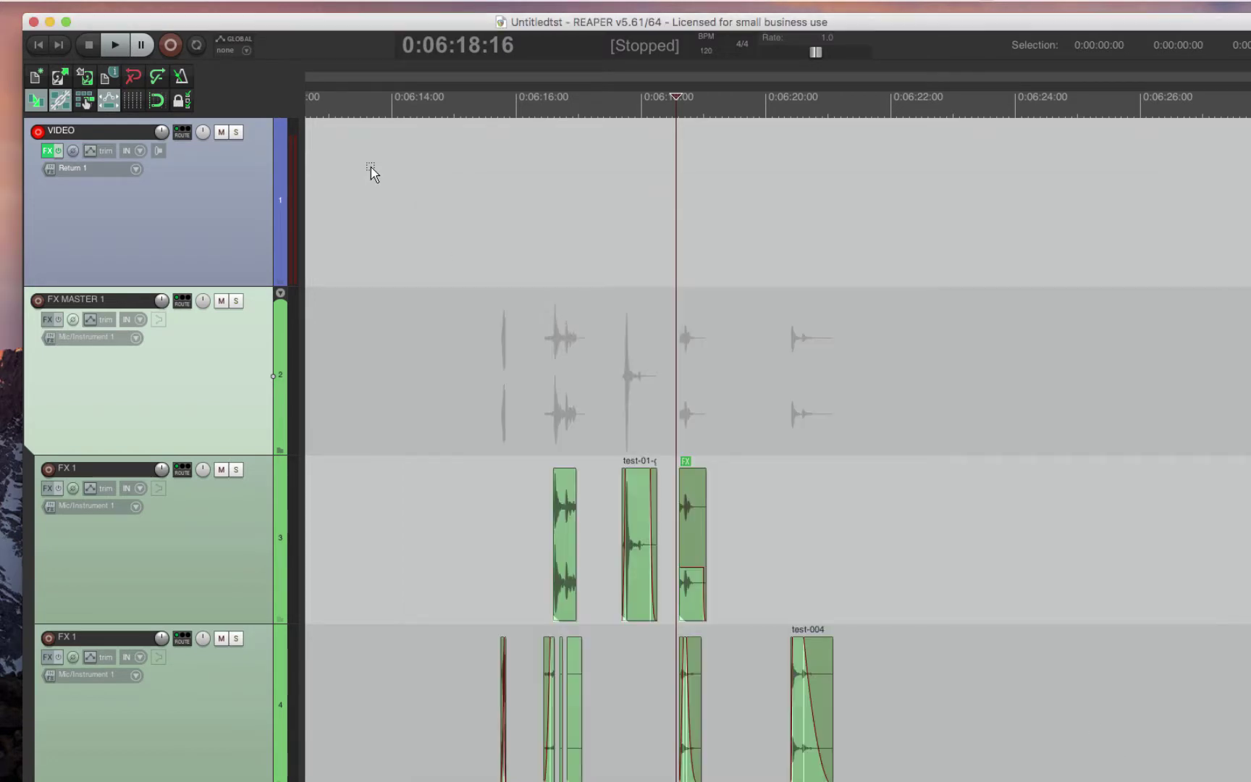
# Step: Import Pro Tools to Reaper Menu Set.ReaperMenu from MenuSets via Customize toolbar, then close the window
pyautogui.rightClick(238, 92)
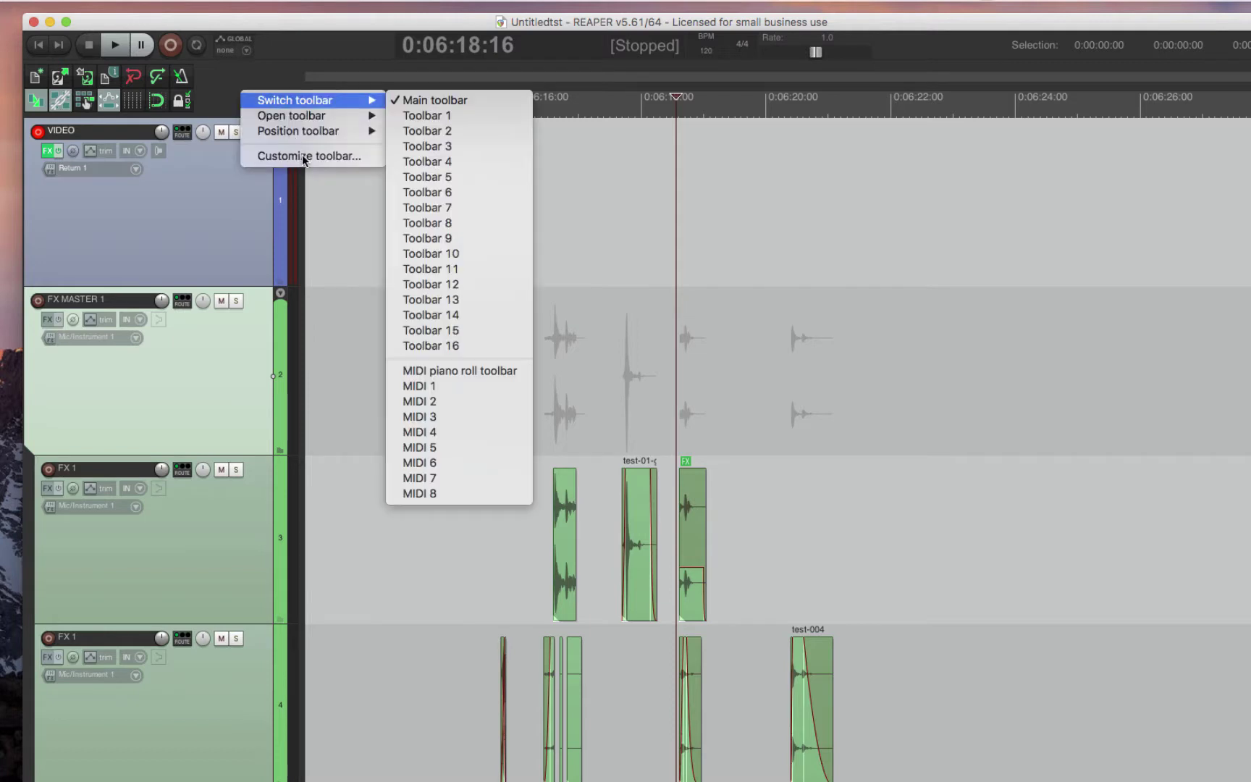
pyautogui.click(224, 96)
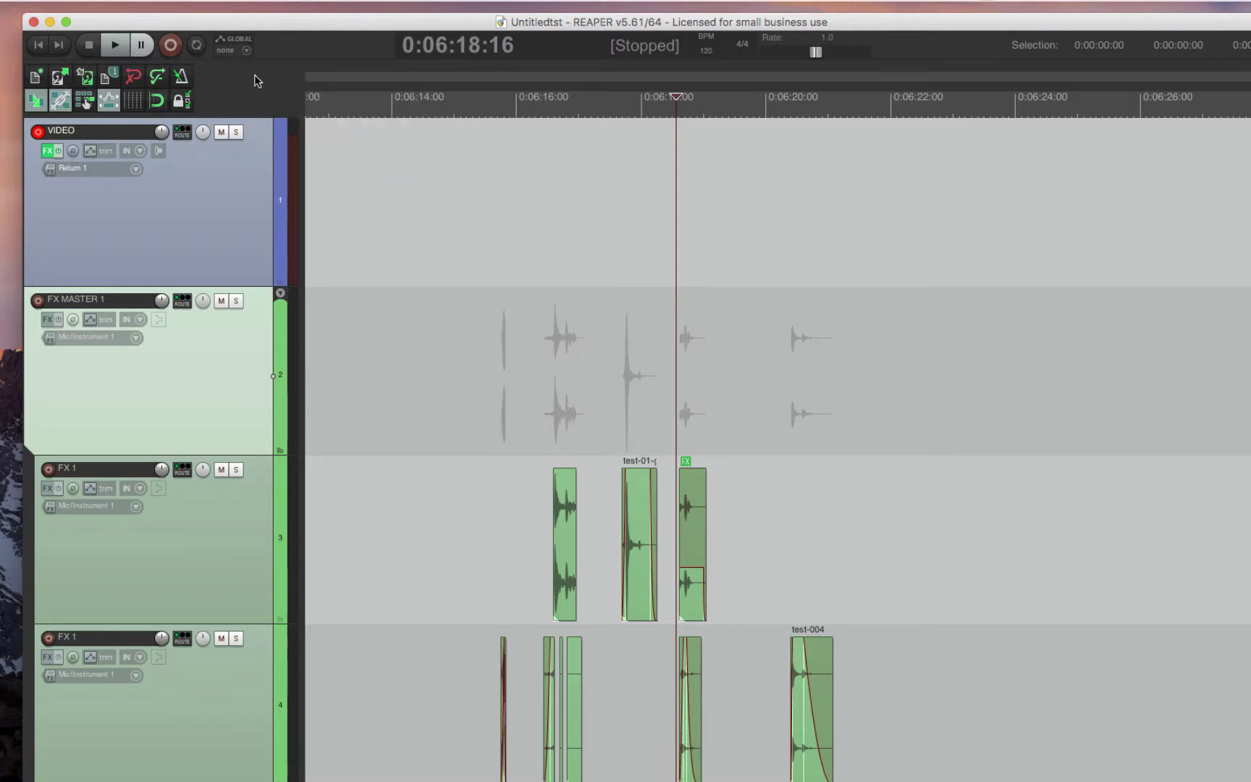
pyautogui.rightClick(237, 88)
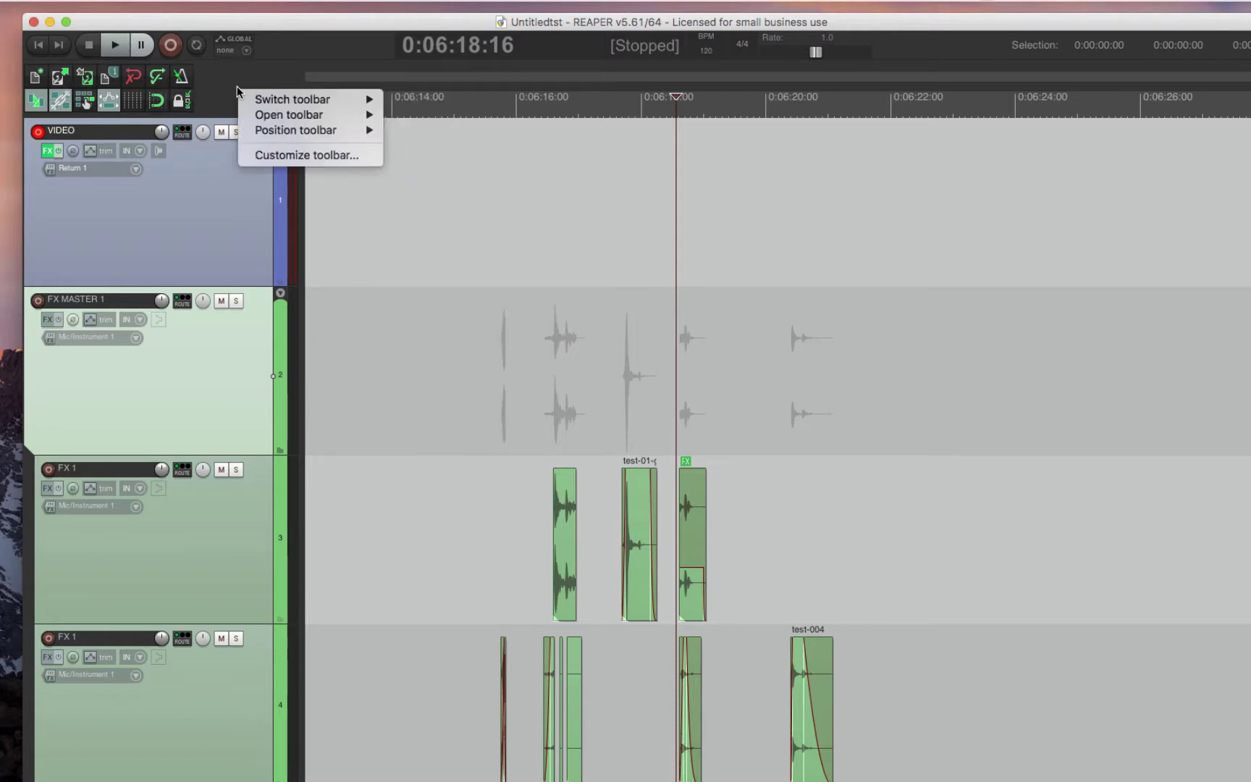
pyautogui.click(288, 150)
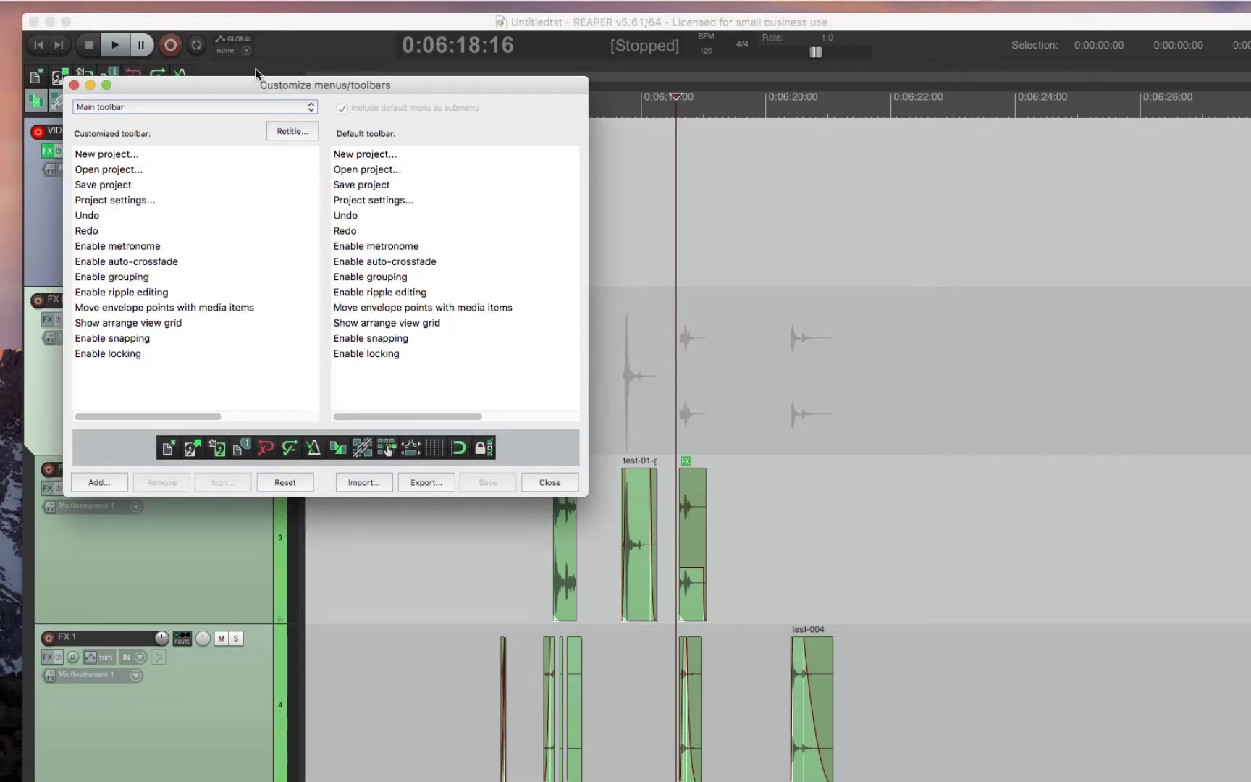
pyautogui.moveTo(258, 86); pyautogui.dragTo(518, 138)
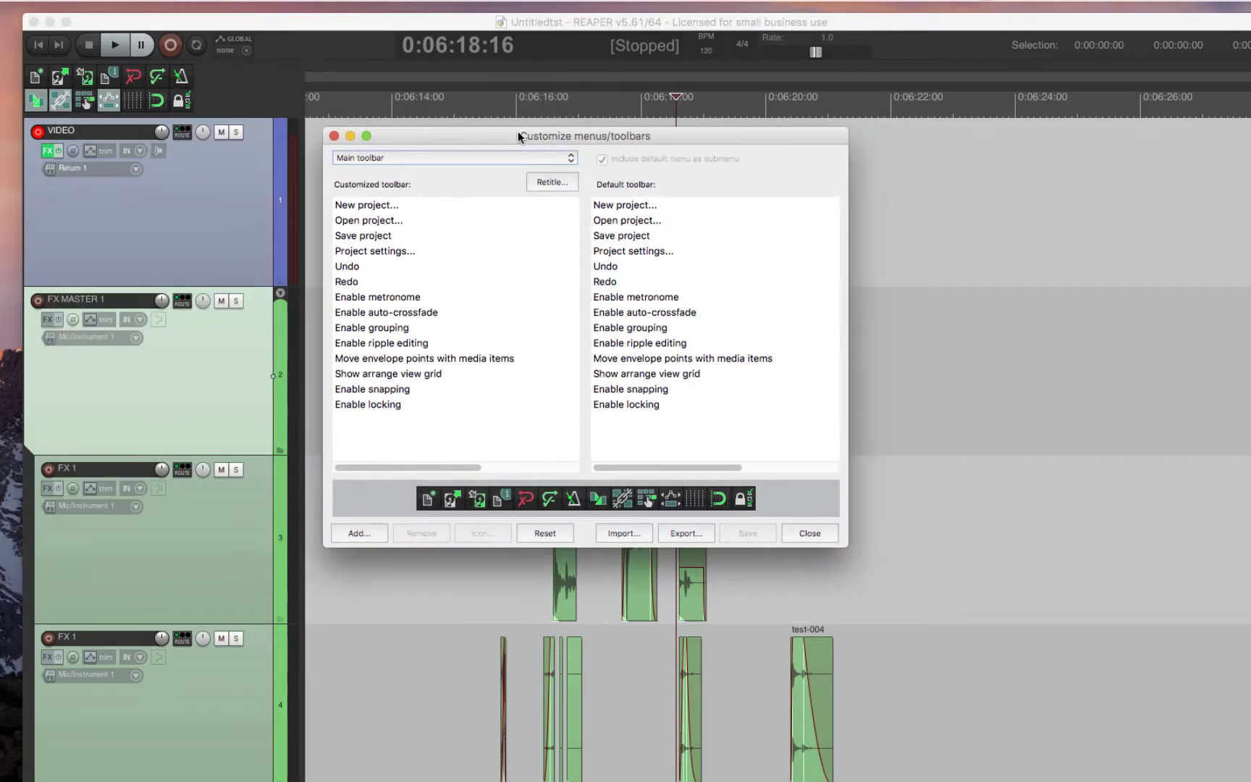
pyautogui.click(619, 537)
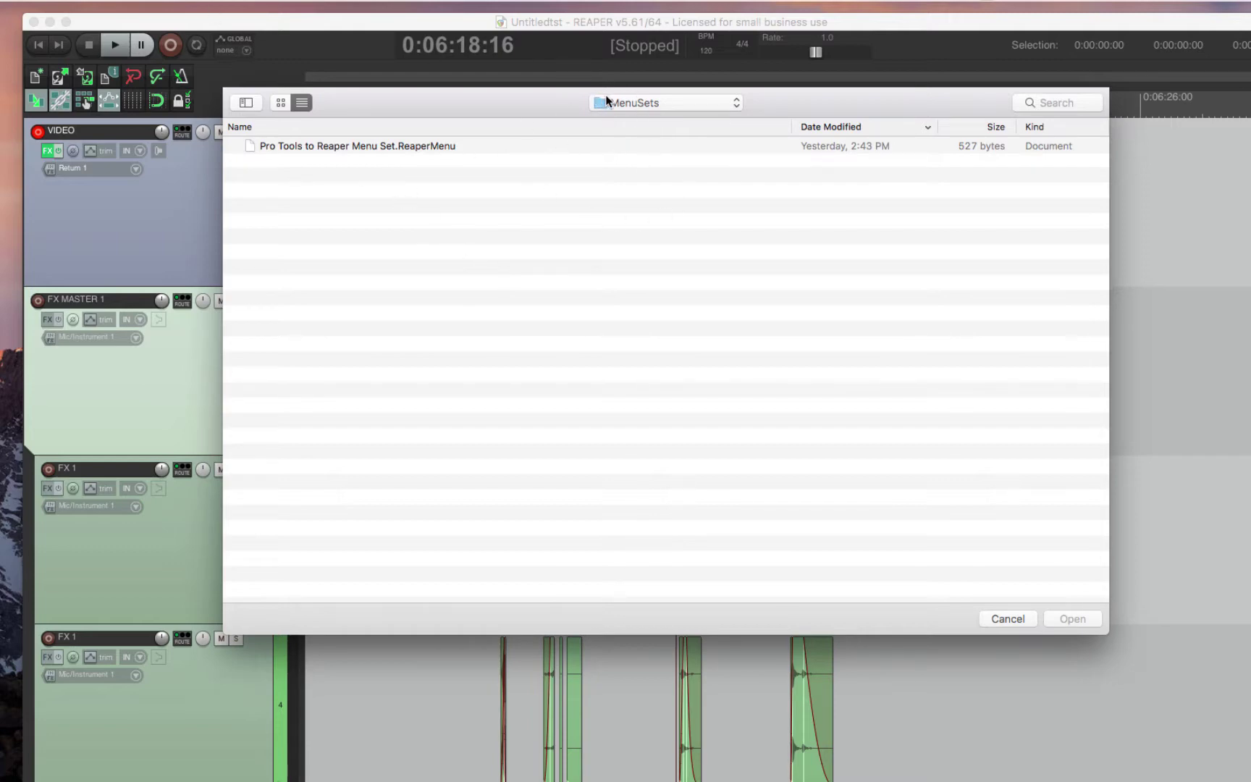
pyautogui.click(619, 105)
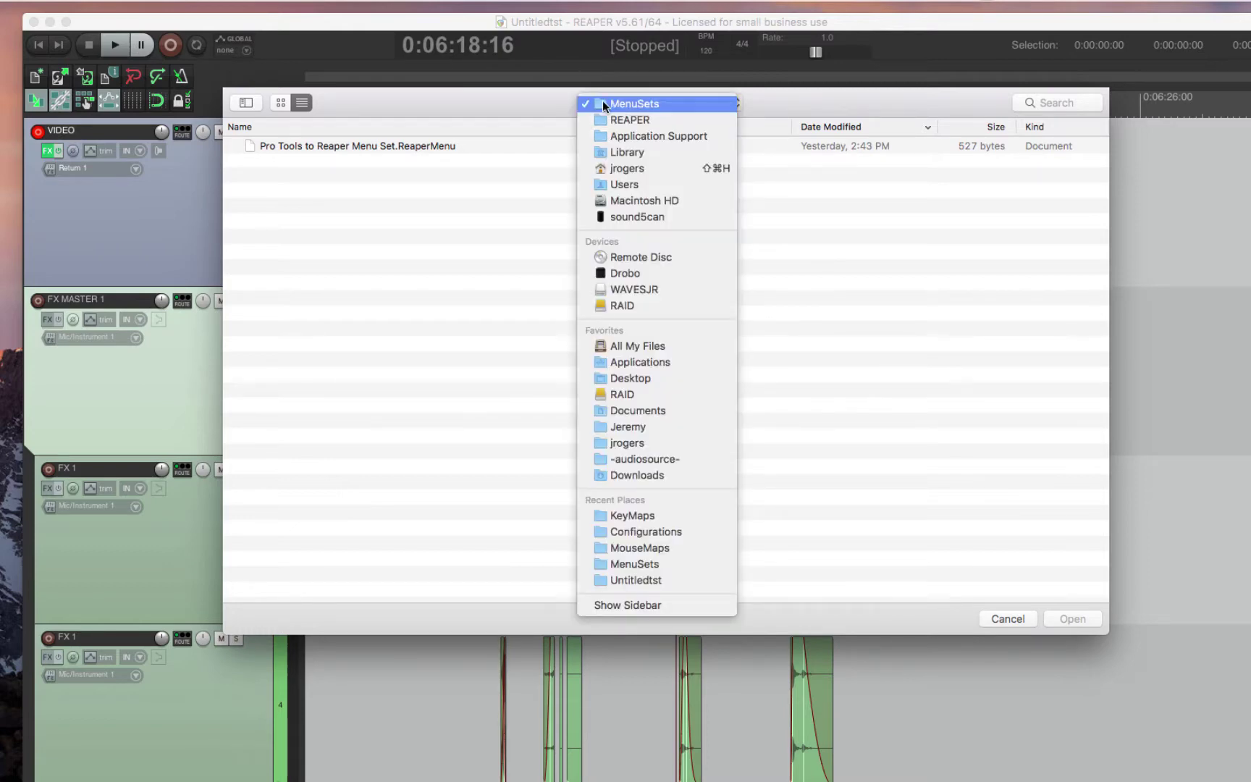
pyautogui.click(636, 104)
pyautogui.doubleClick(331, 148)
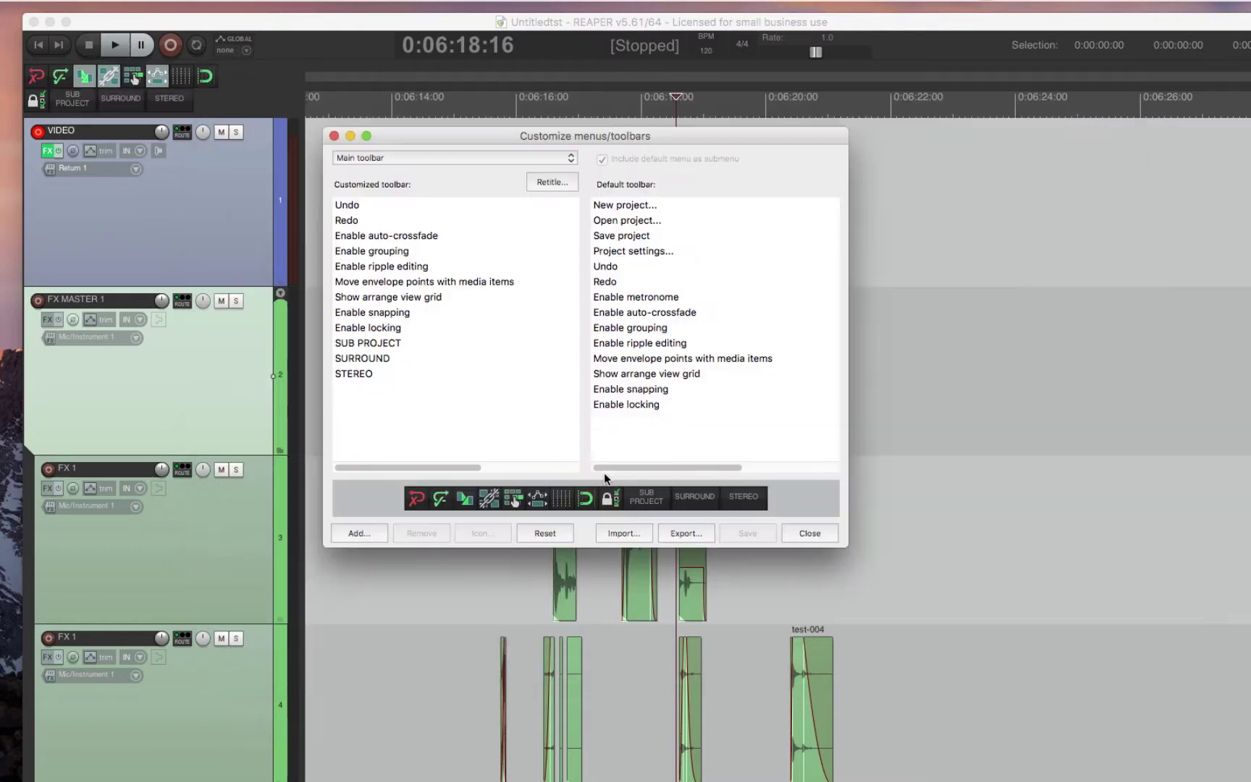
pyautogui.click(806, 531)
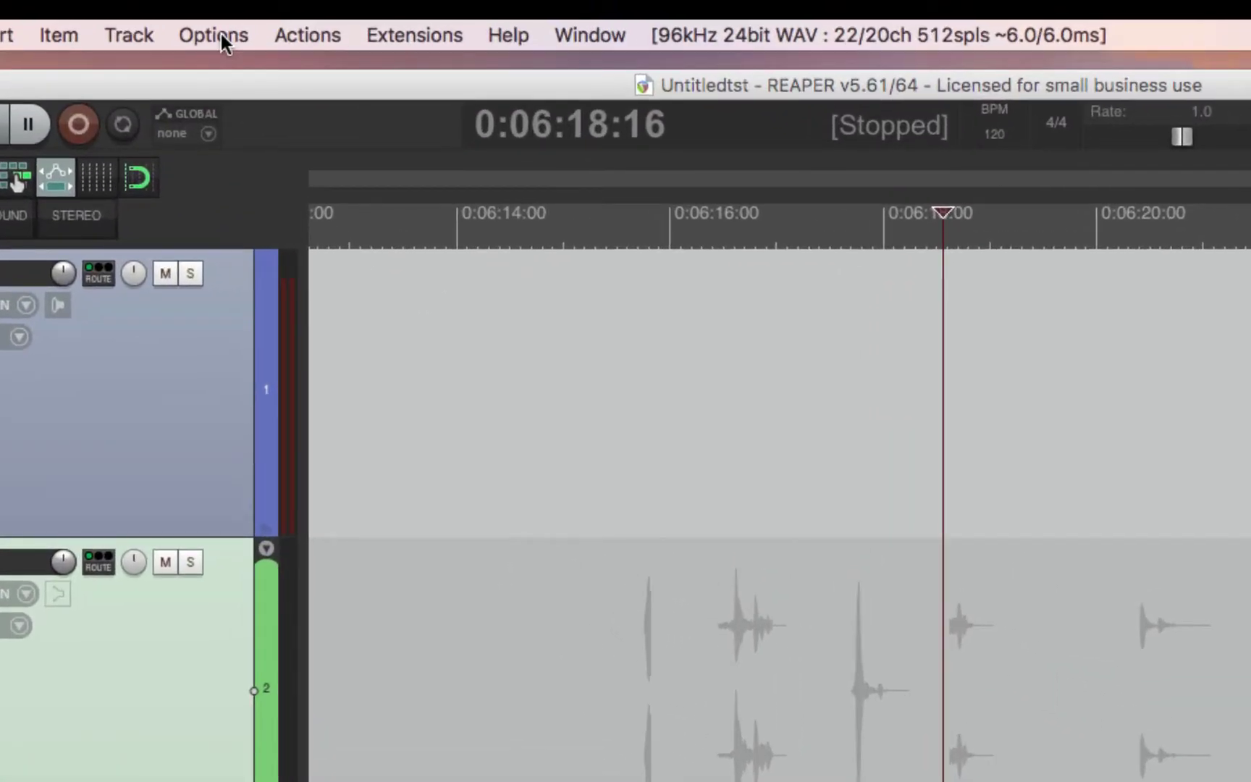
# Step: Load the Pro Tools to Reaper mouse modifier map for all contexts on the Mouse Modifiers page
pyautogui.click(218, 34)
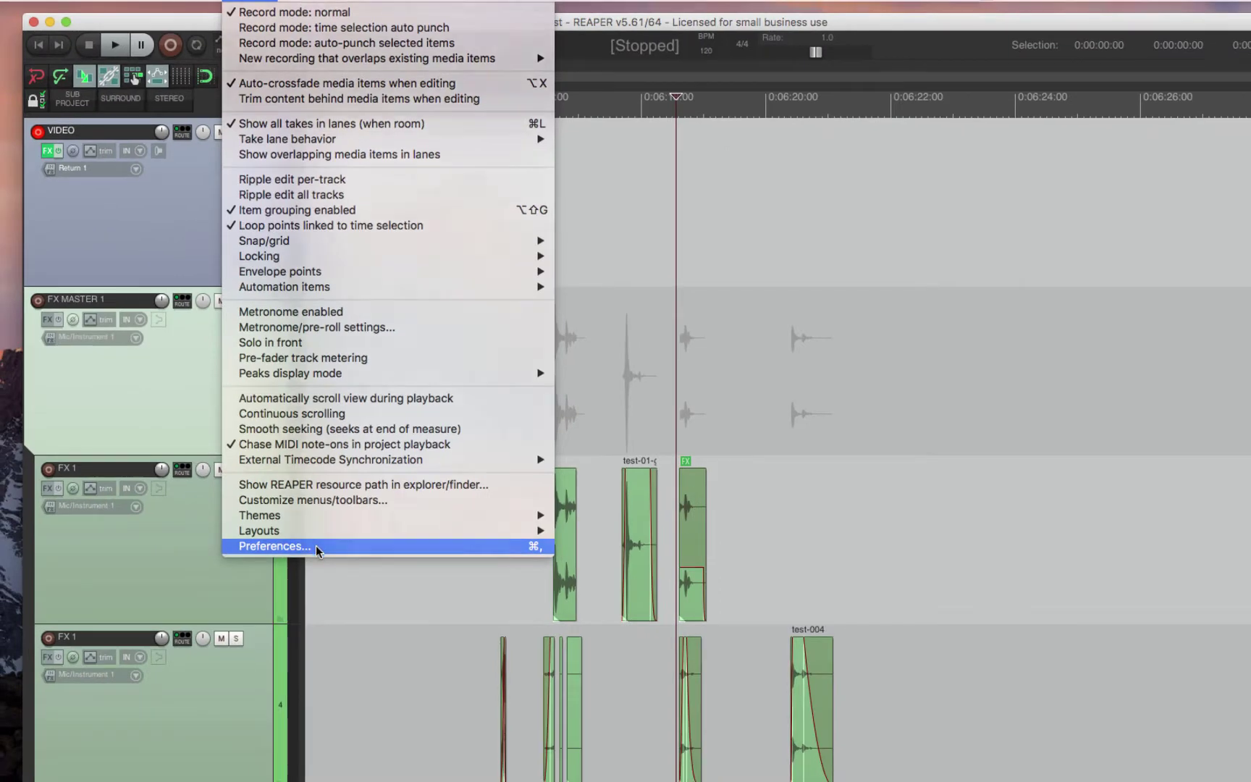
pyautogui.click(317, 552)
pyautogui.scroll(-5, 507, 514)
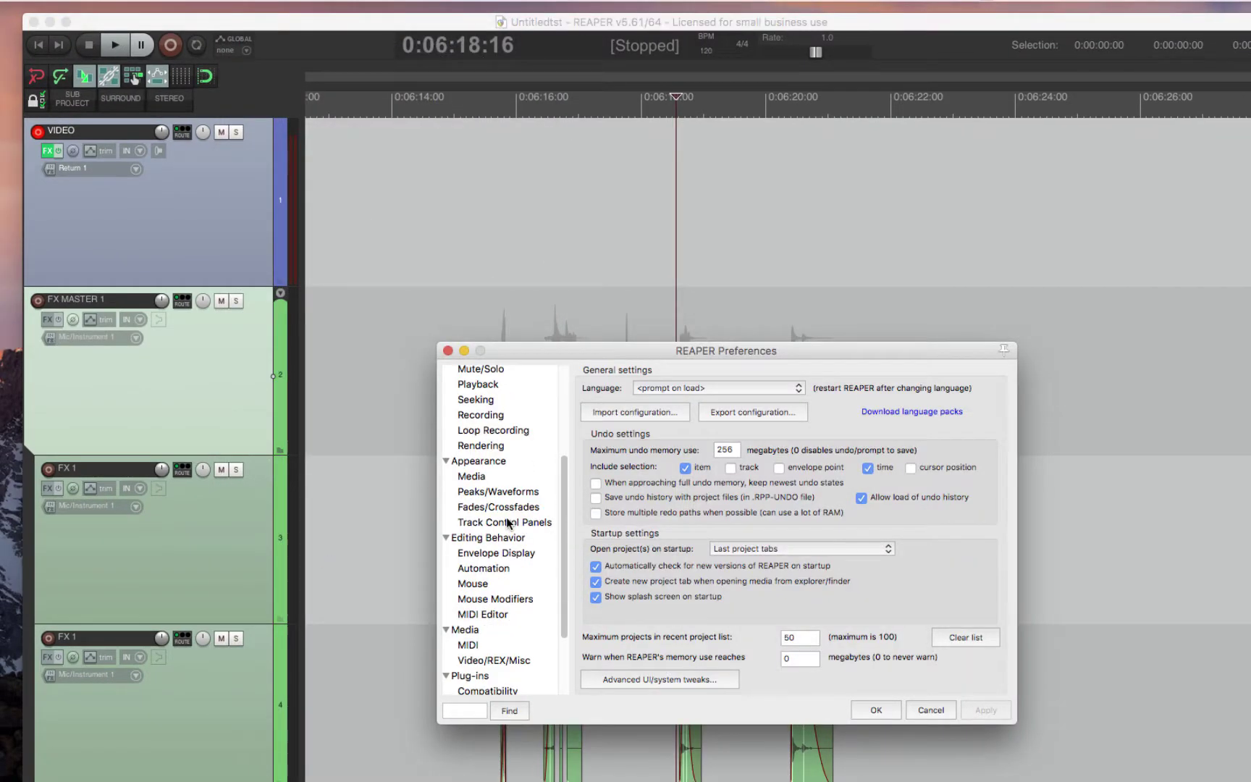
pyautogui.click(507, 600)
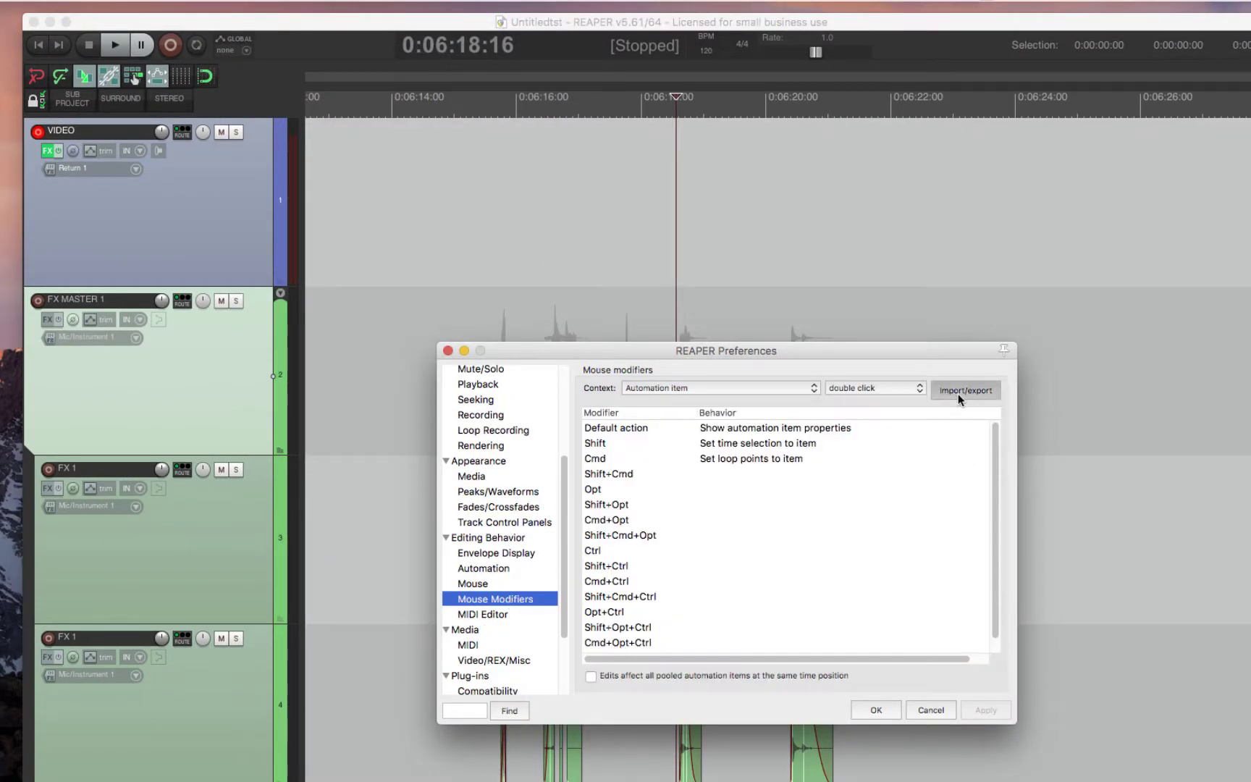
pyautogui.click(958, 393)
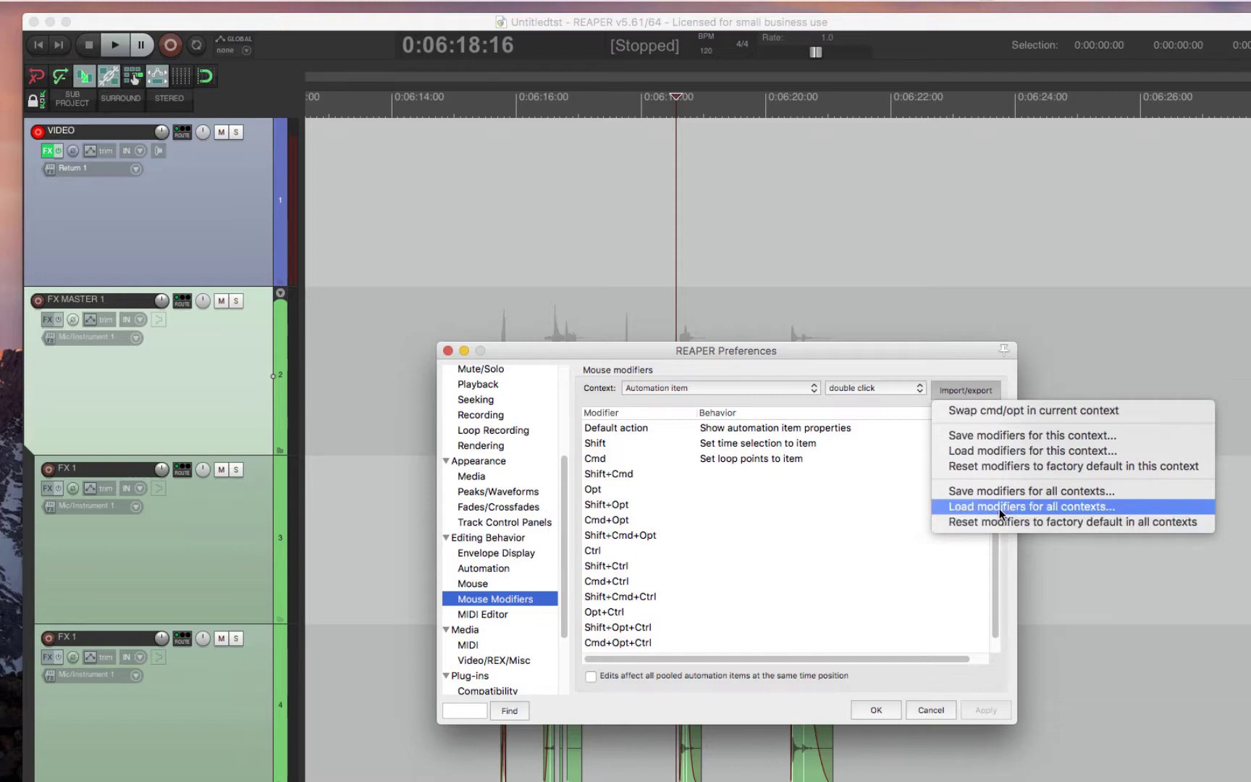
pyautogui.click(1049, 508)
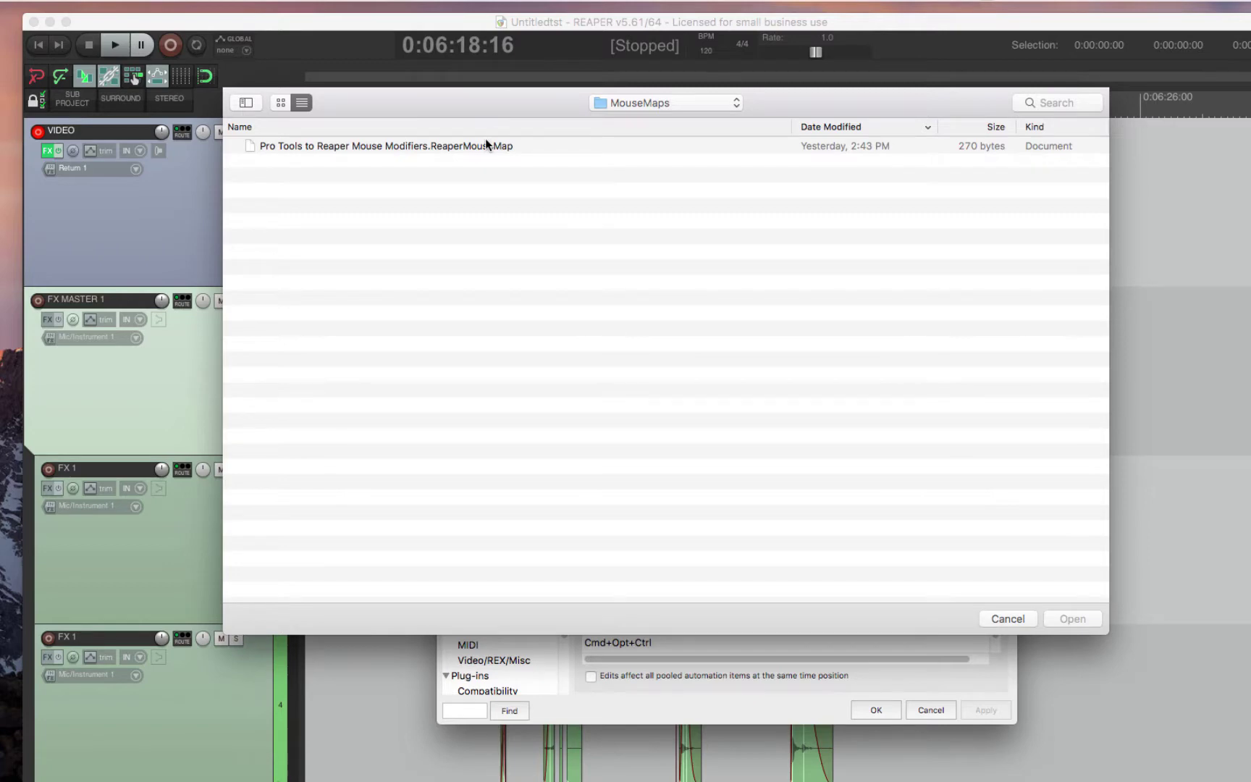
pyautogui.doubleClick(393, 143)
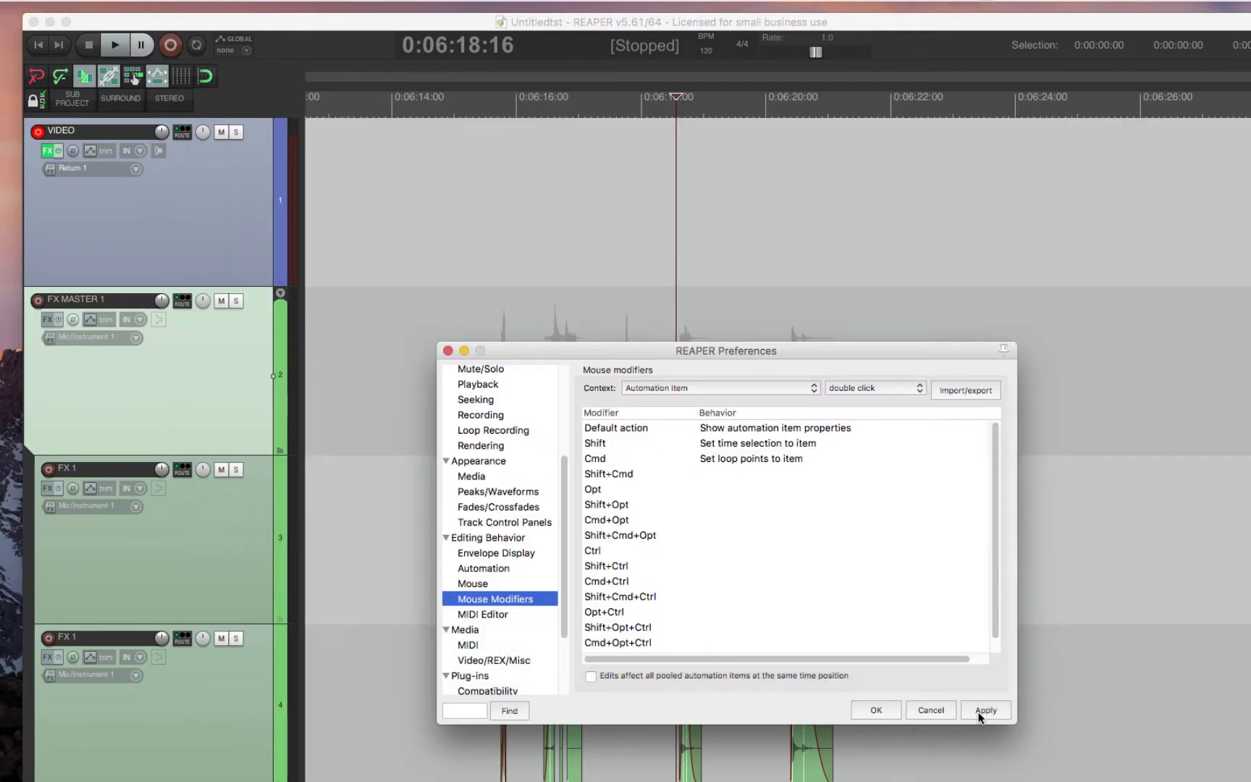
# Step: Accept Preferences and create a new project from the Pro Tools to Reaper Template
pyautogui.click(892, 712)
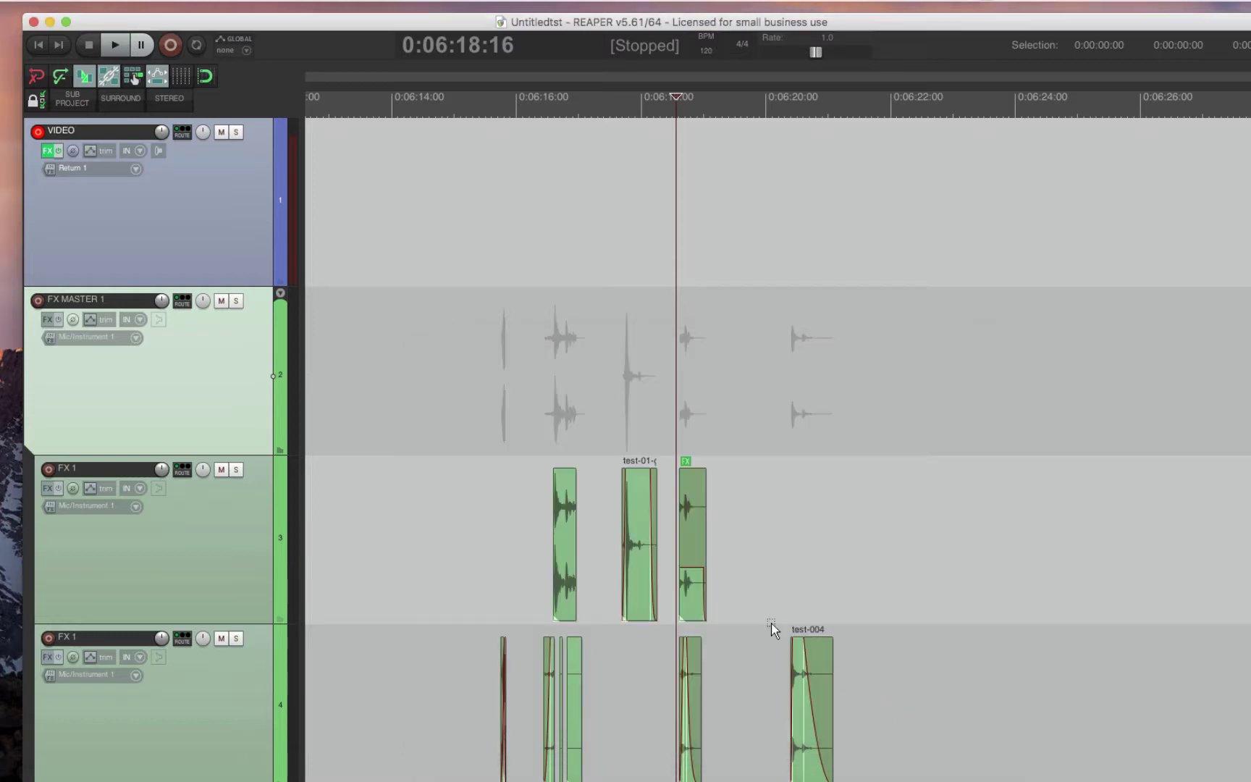
pyautogui.click(745, 478)
pyautogui.scroll(-2, 749, 507)
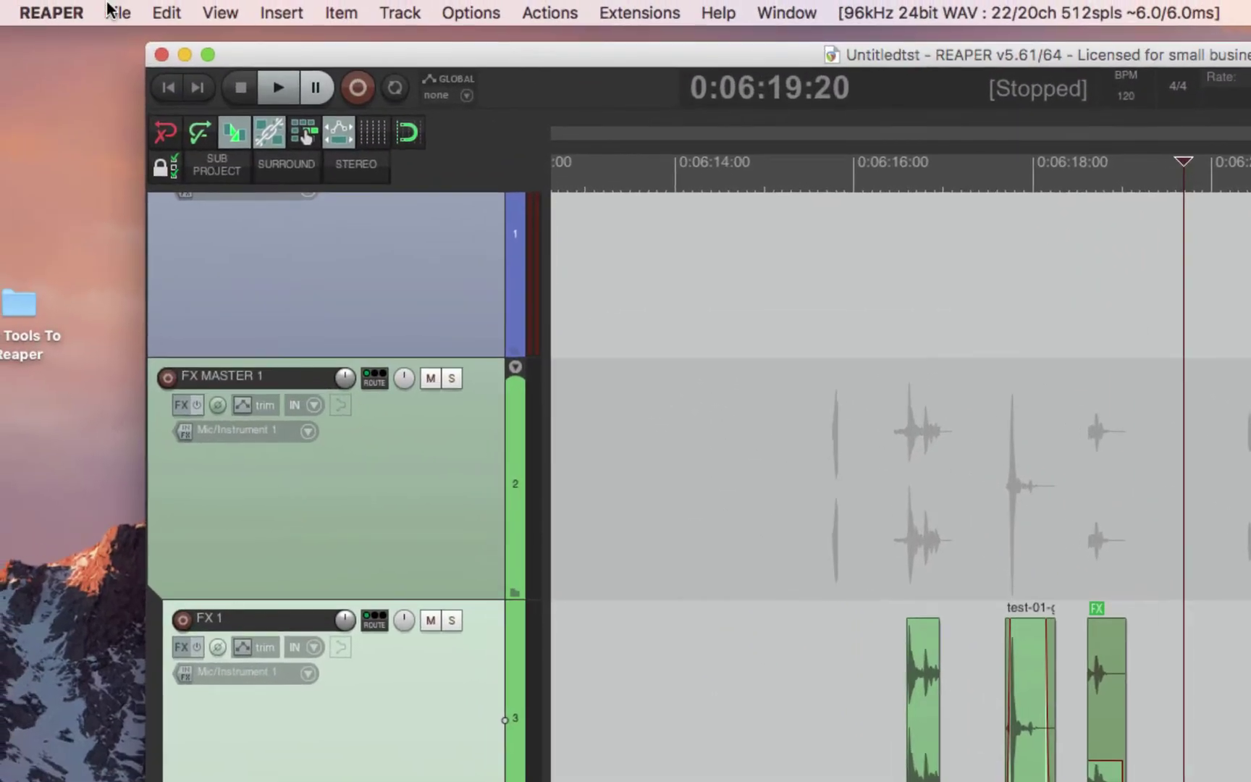
pyautogui.click(68, 5)
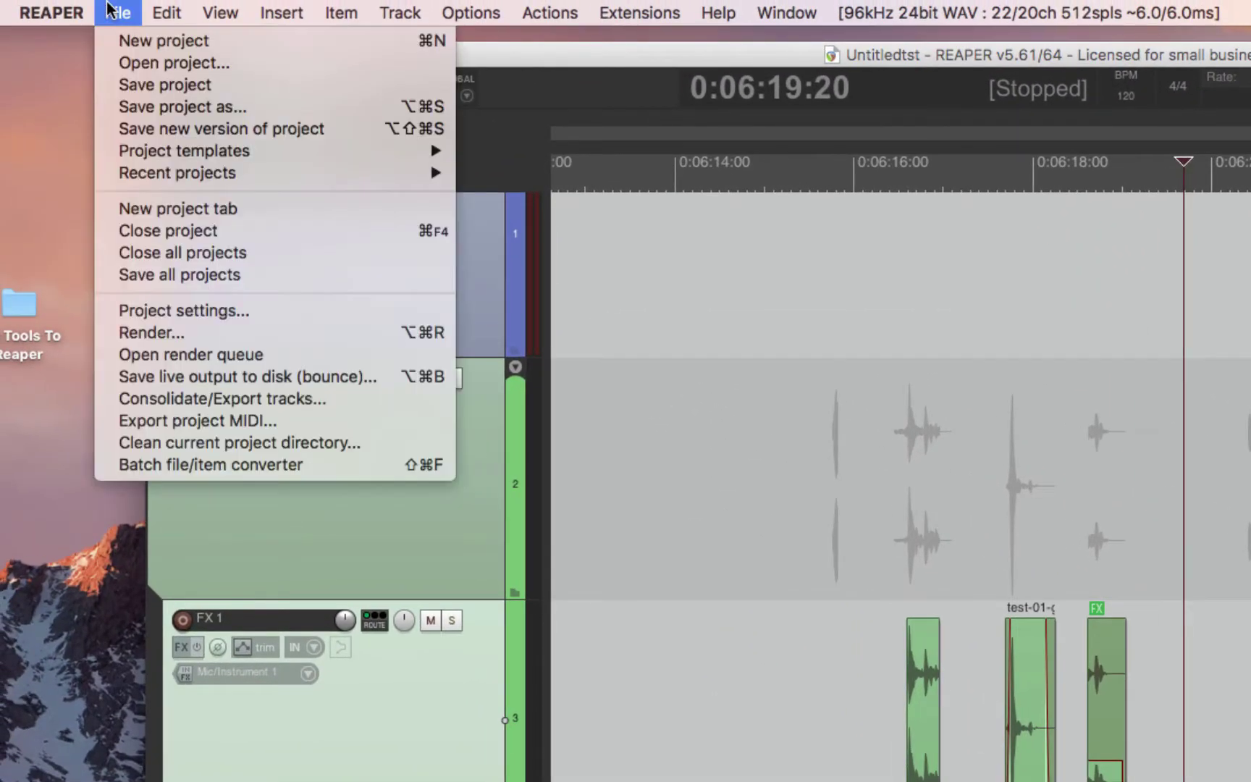
pyautogui.moveTo(146, 152)
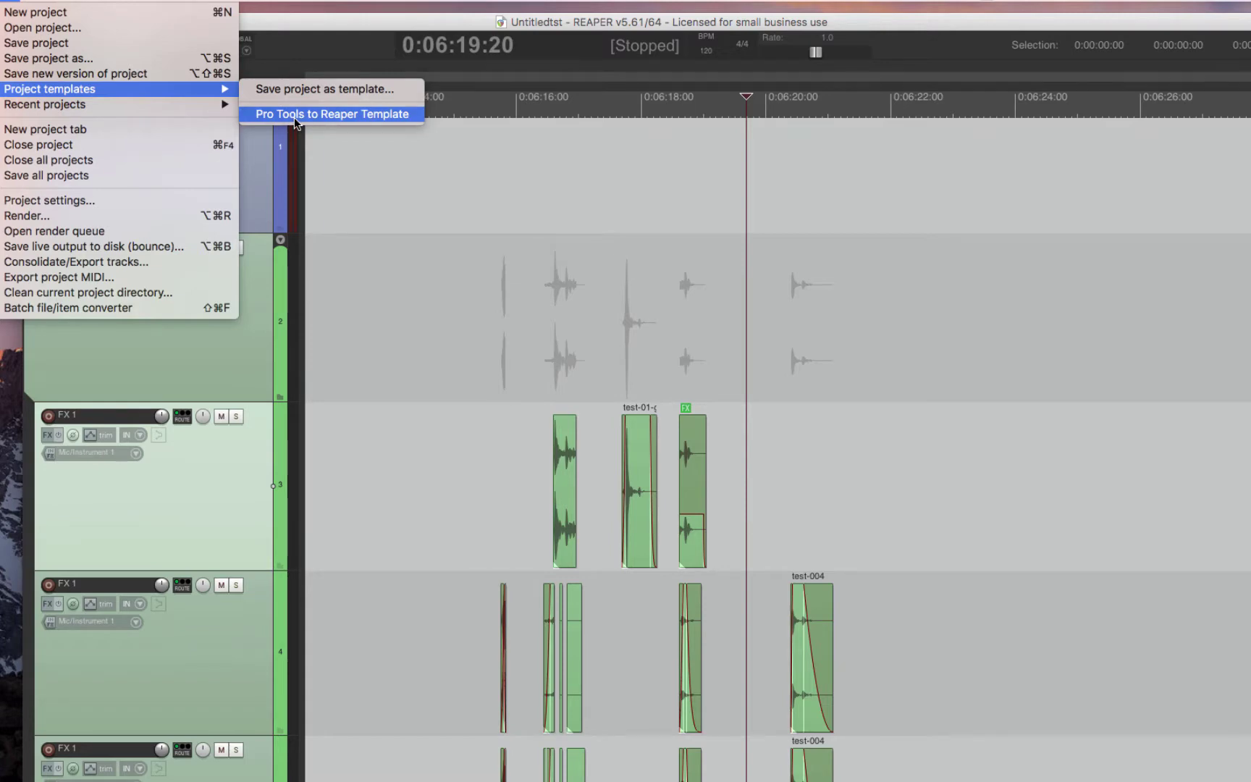
pyautogui.click(294, 117)
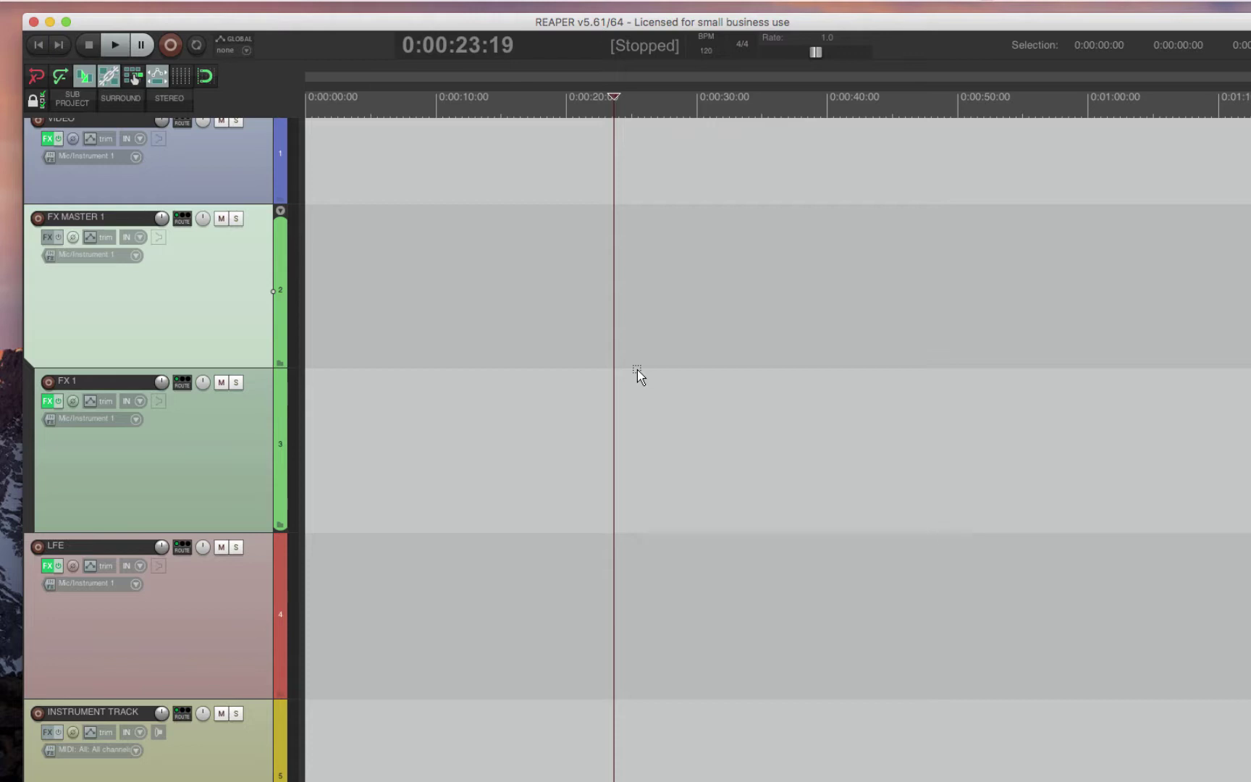
# Step: Save the project as 'Whatever' with Create subdirectory and Copy all media into project directory enabled
pyautogui.click(574, 217)
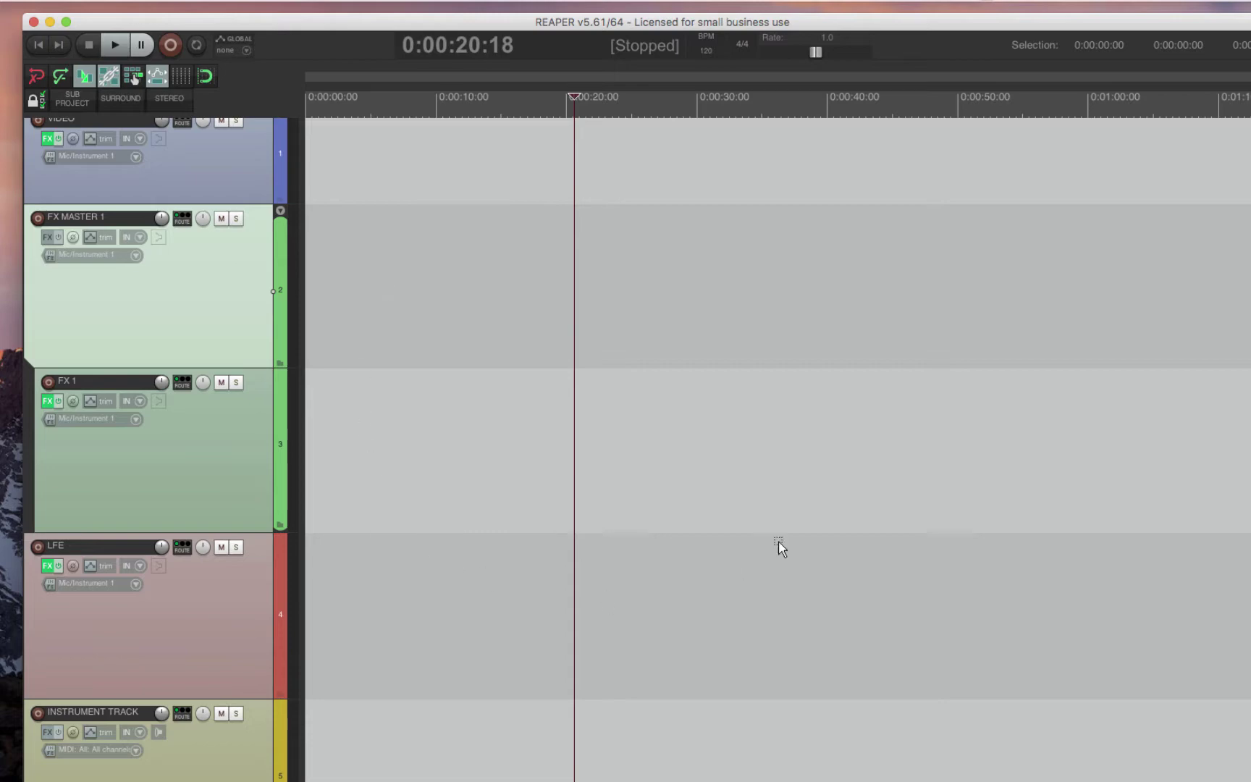
pyautogui.scroll(1, 547, 353)
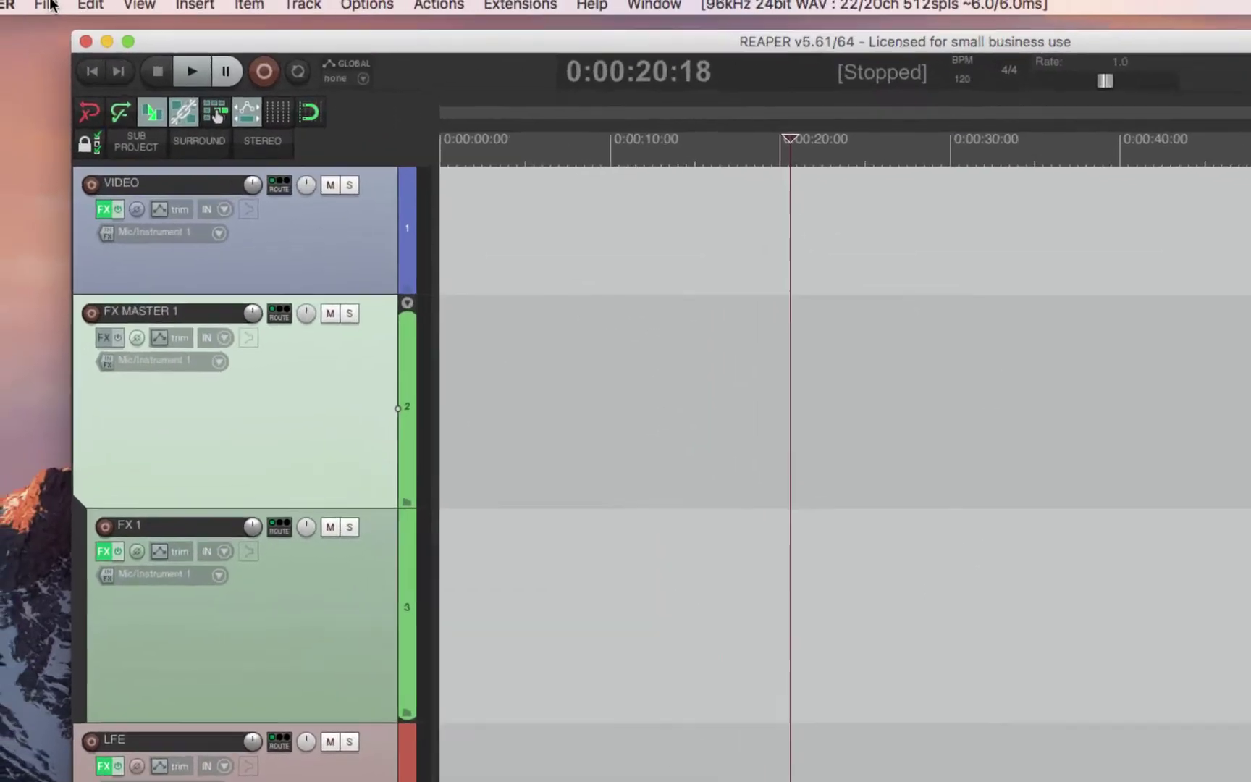
pyautogui.click(5, 0)
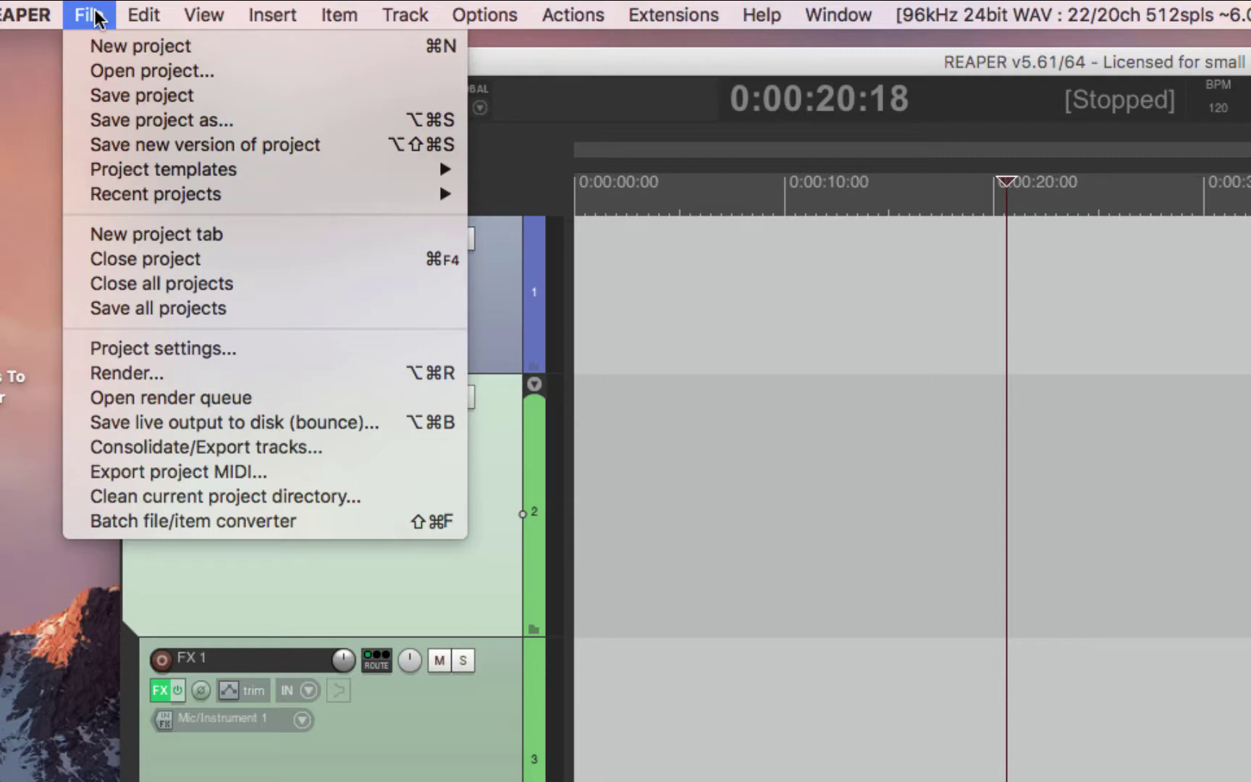
pyautogui.click(115, 121)
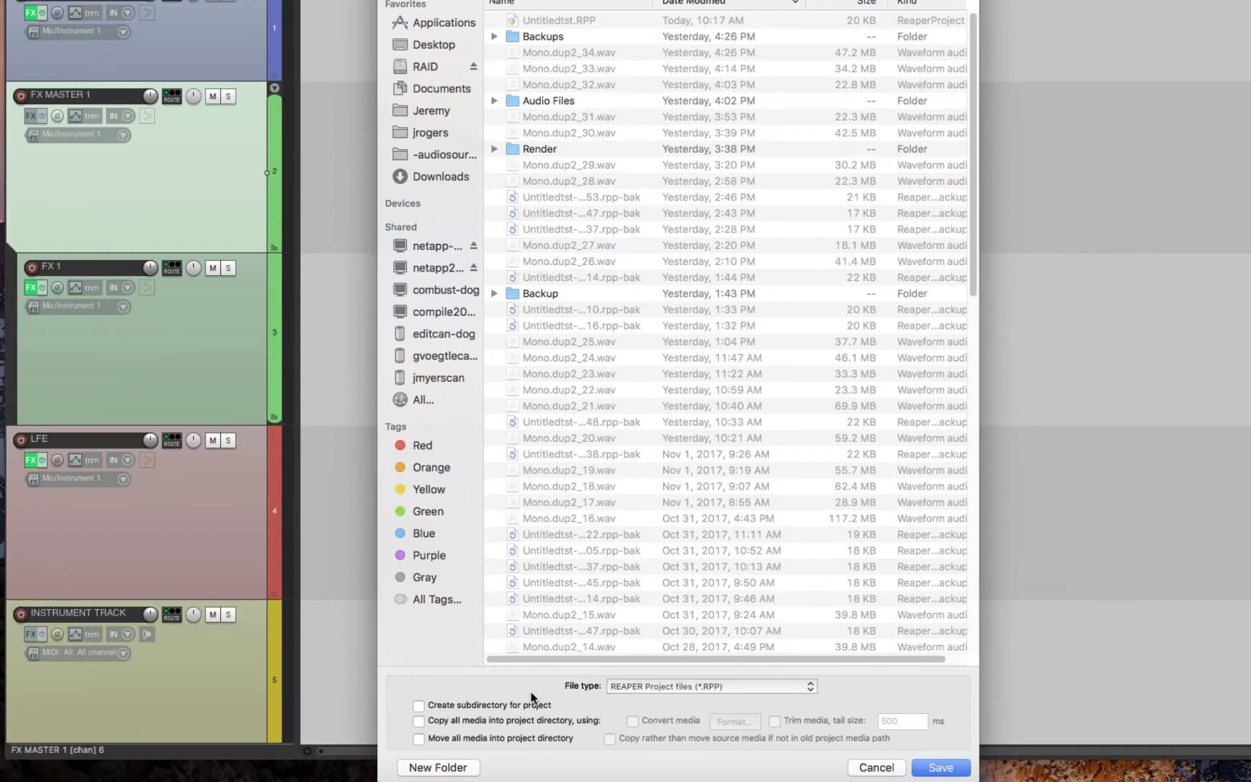
pyautogui.click(485, 704)
pyautogui.click(443, 719)
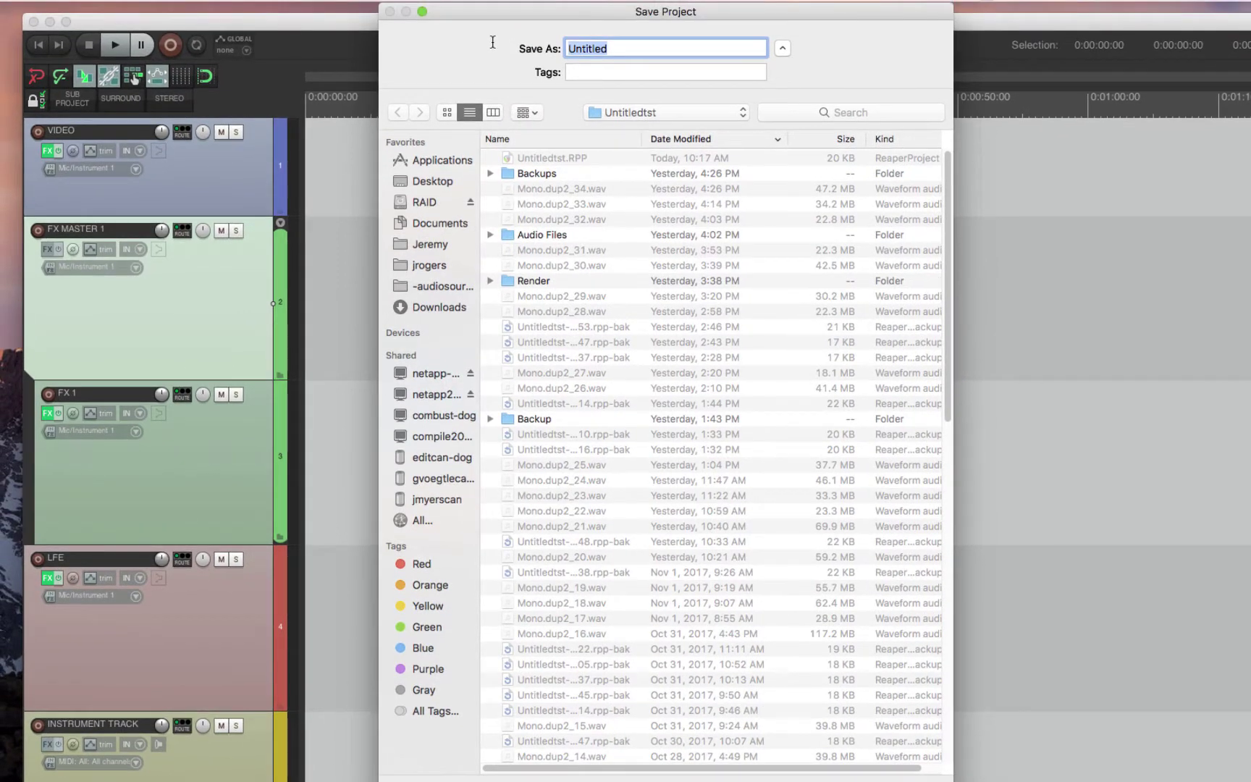
pyautogui.write('Whatever')
pyautogui.press('Return')
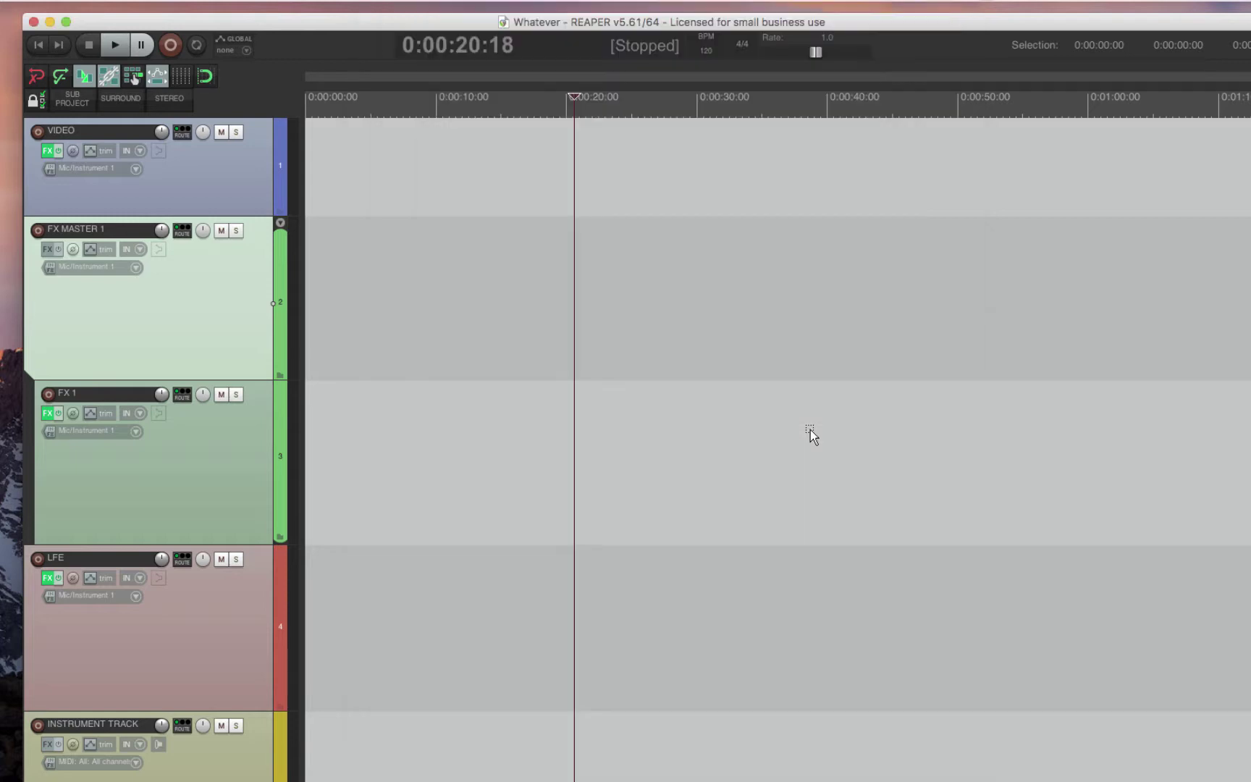
# Step: Bring up the Options menu to reach Preferences
pyautogui.click(577, 293)
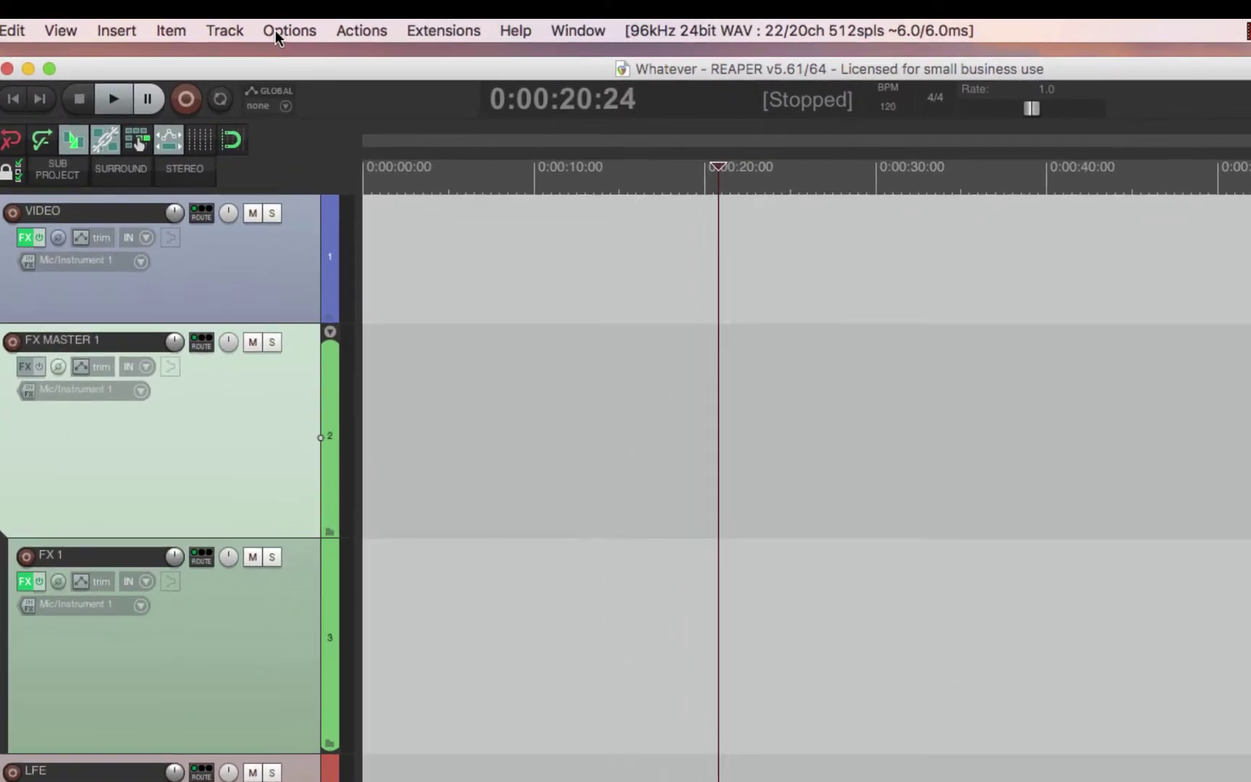
pyautogui.click(281, 30)
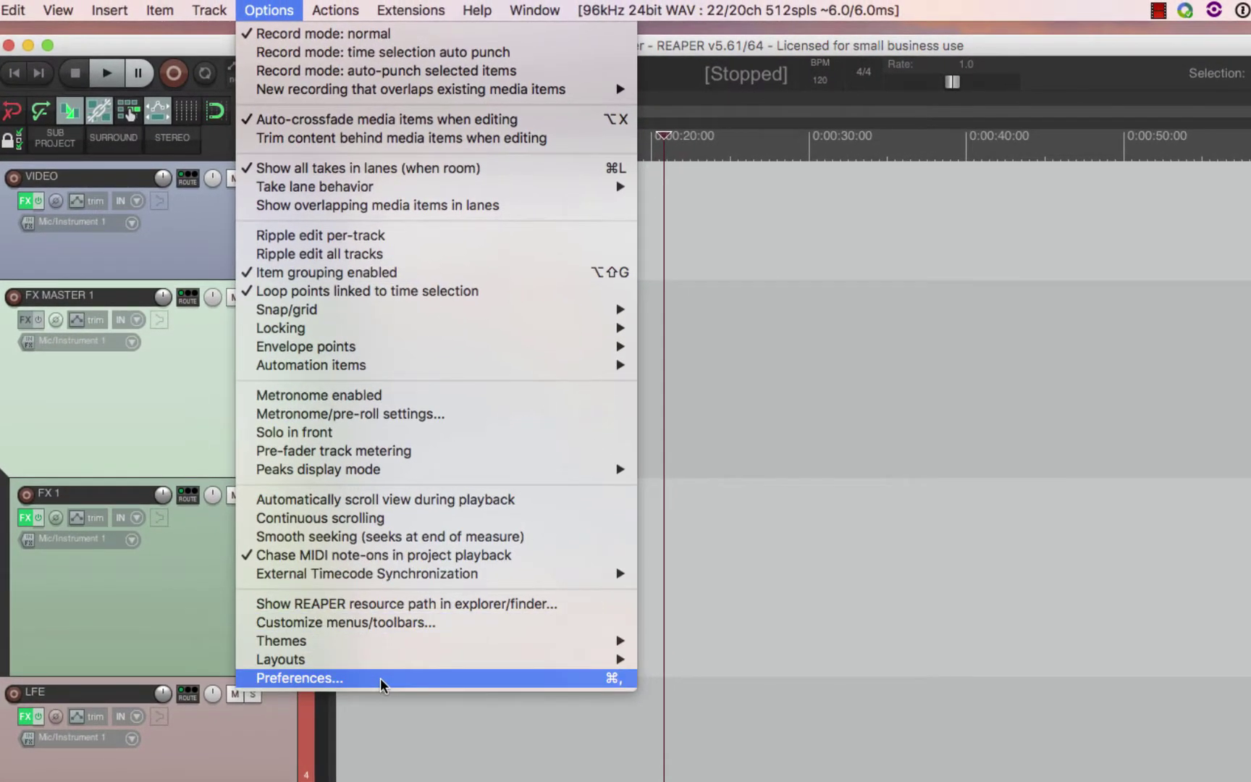
# Step: Search Preferences for 'fade-in', cycling through matches back to the Media Item Defaults page
pyautogui.click(382, 678)
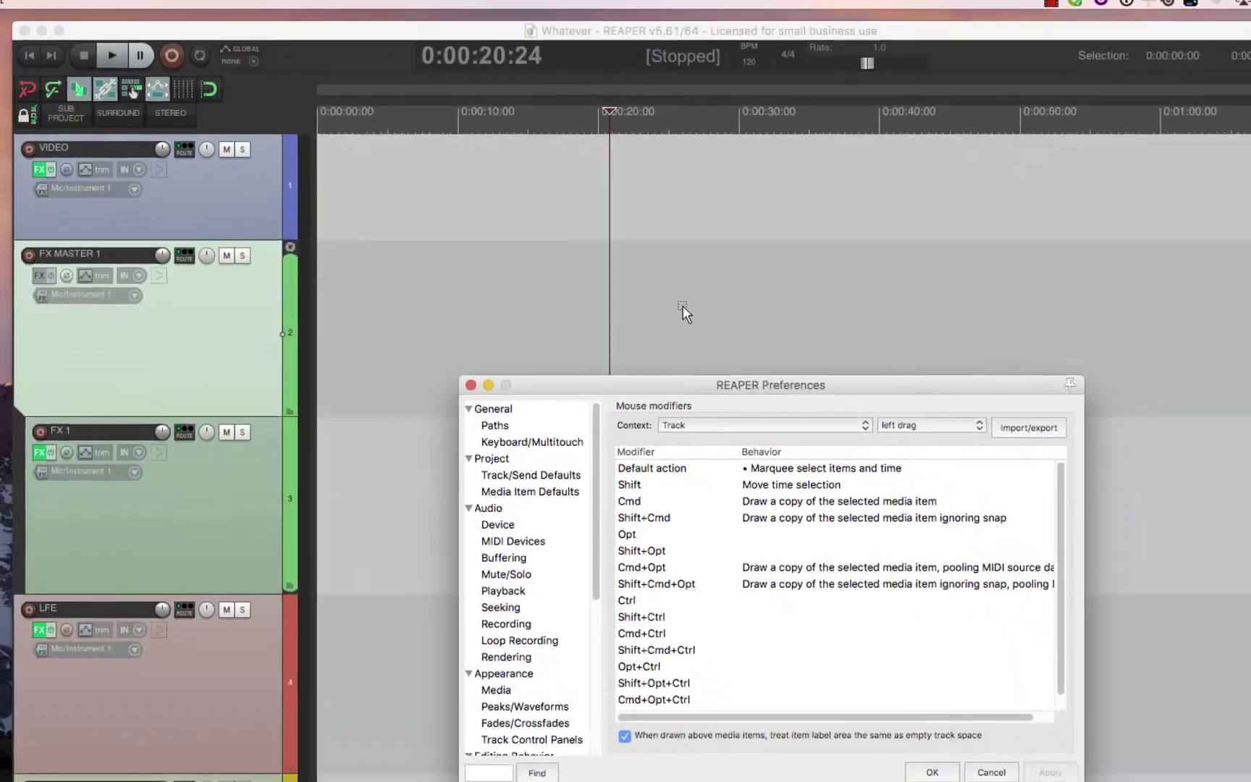
pyautogui.click(552, 334)
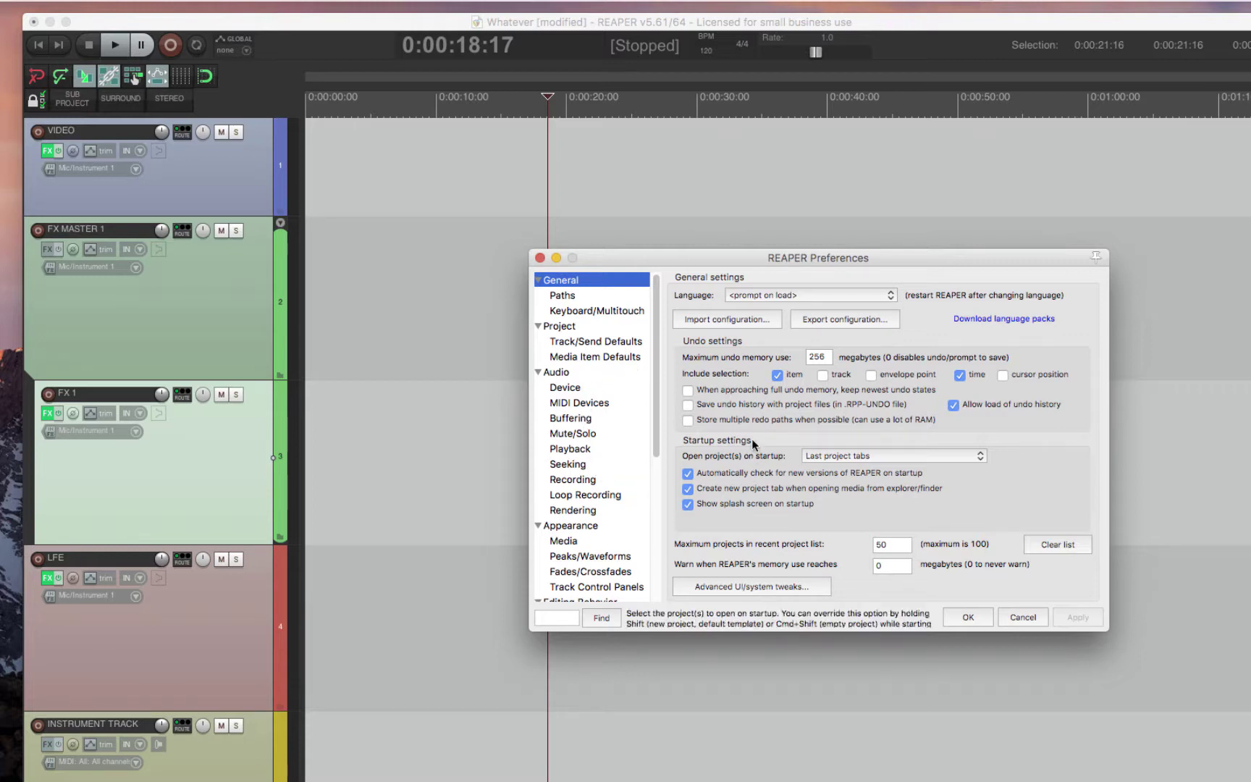
pyautogui.click(562, 619)
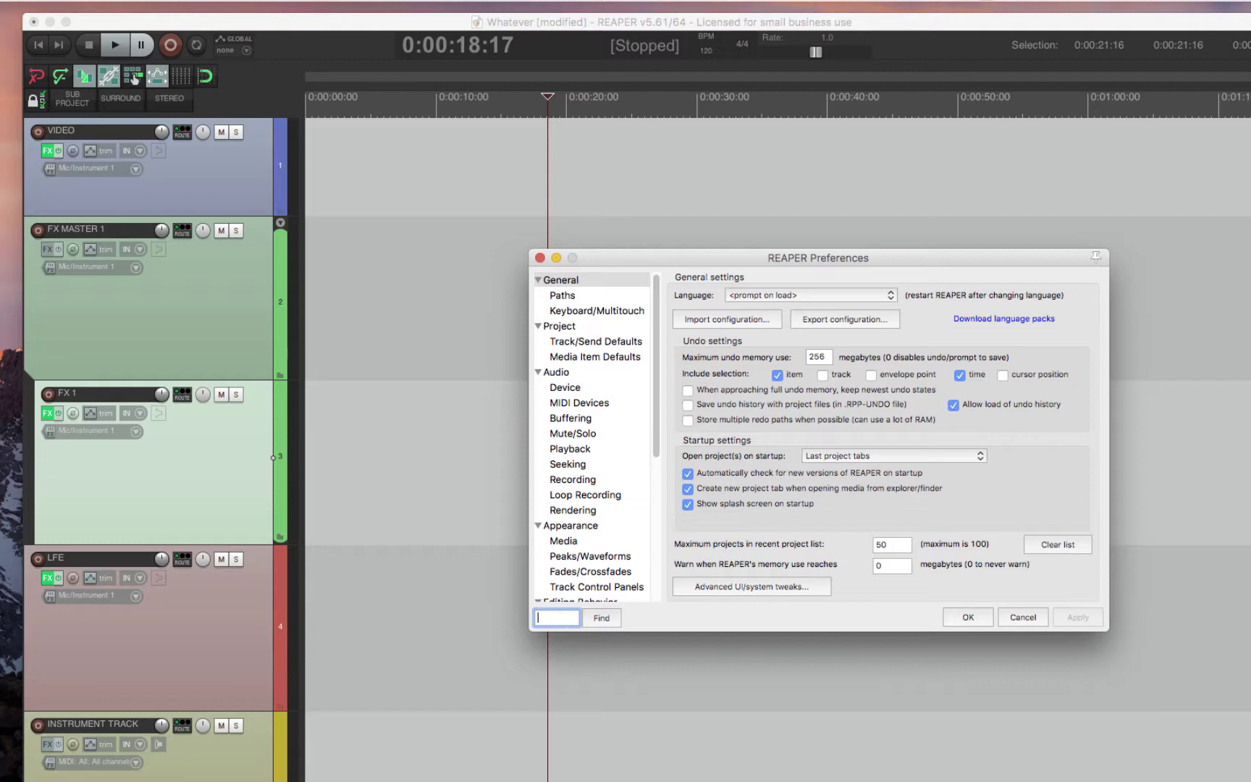
pyautogui.write('fade-in')
pyautogui.press('Return')
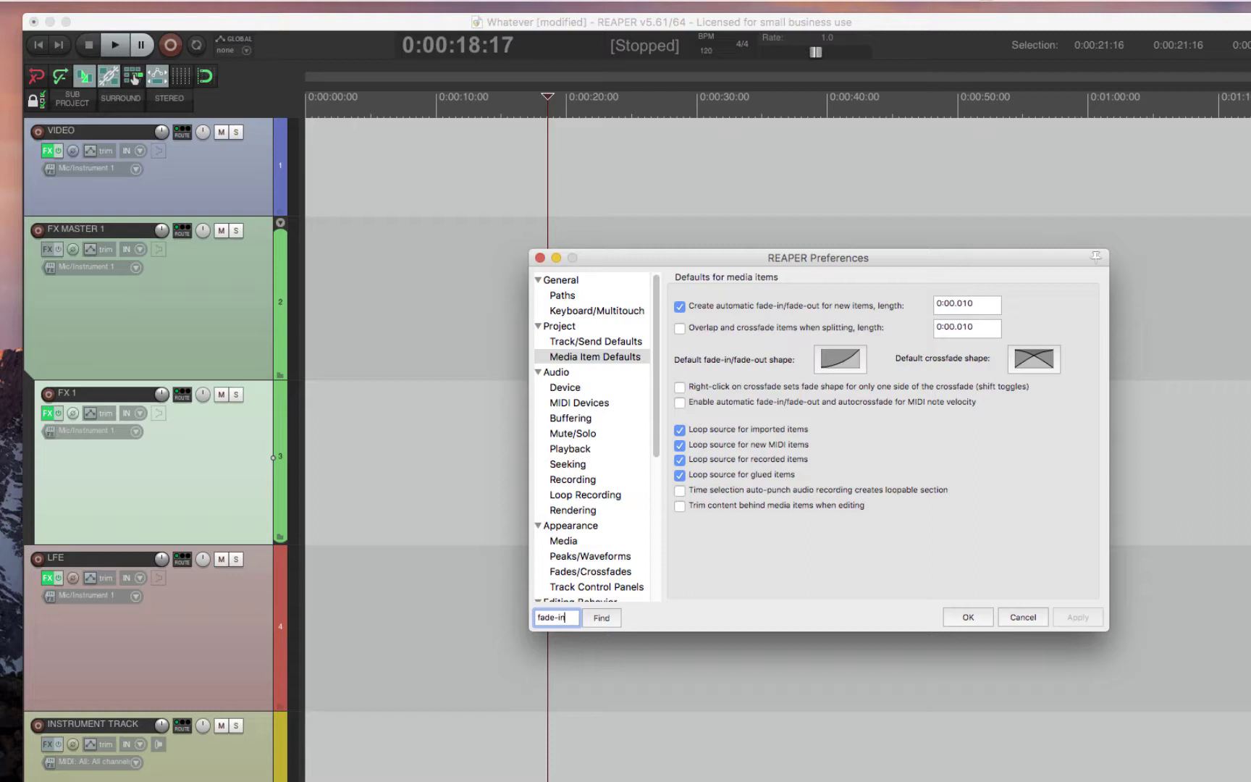
pyautogui.press('Return')
pyautogui.press('Return')
pyautogui.press('Return')
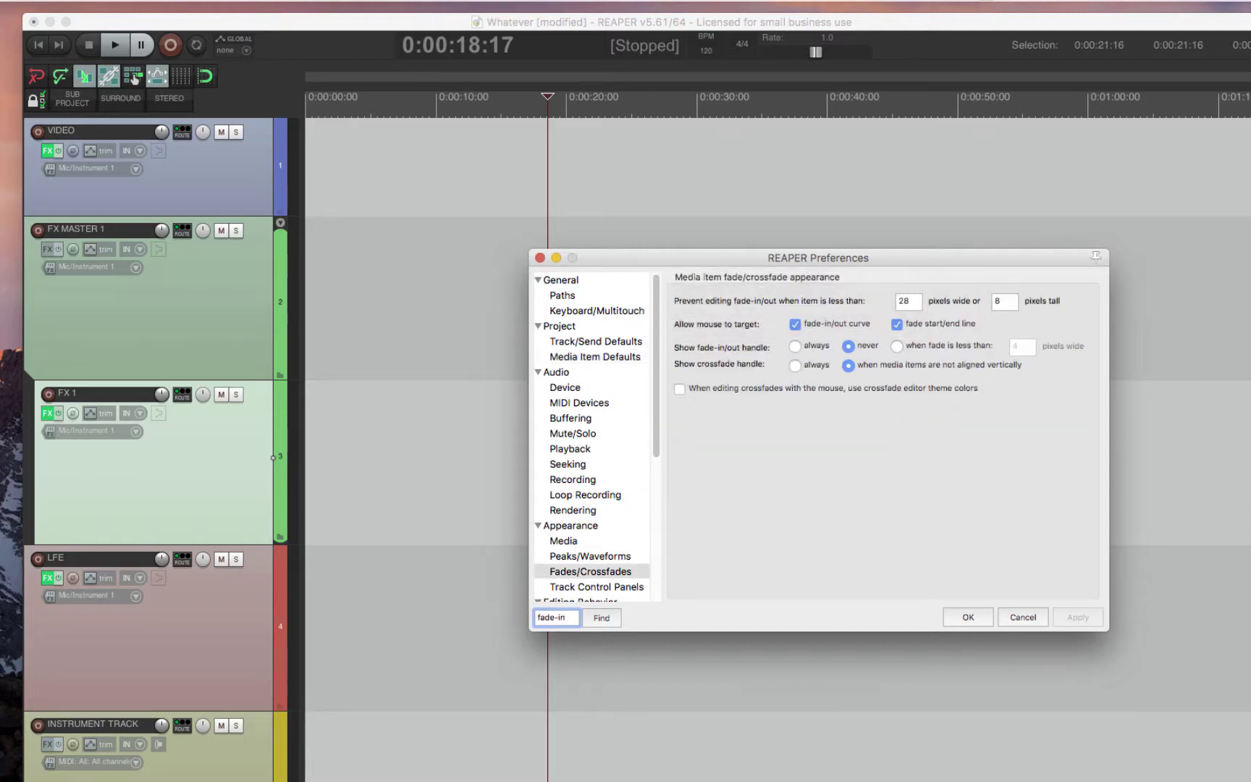
pyautogui.press('Return')
pyautogui.press('Return')
pyautogui.press('Return')
pyautogui.press('Return')
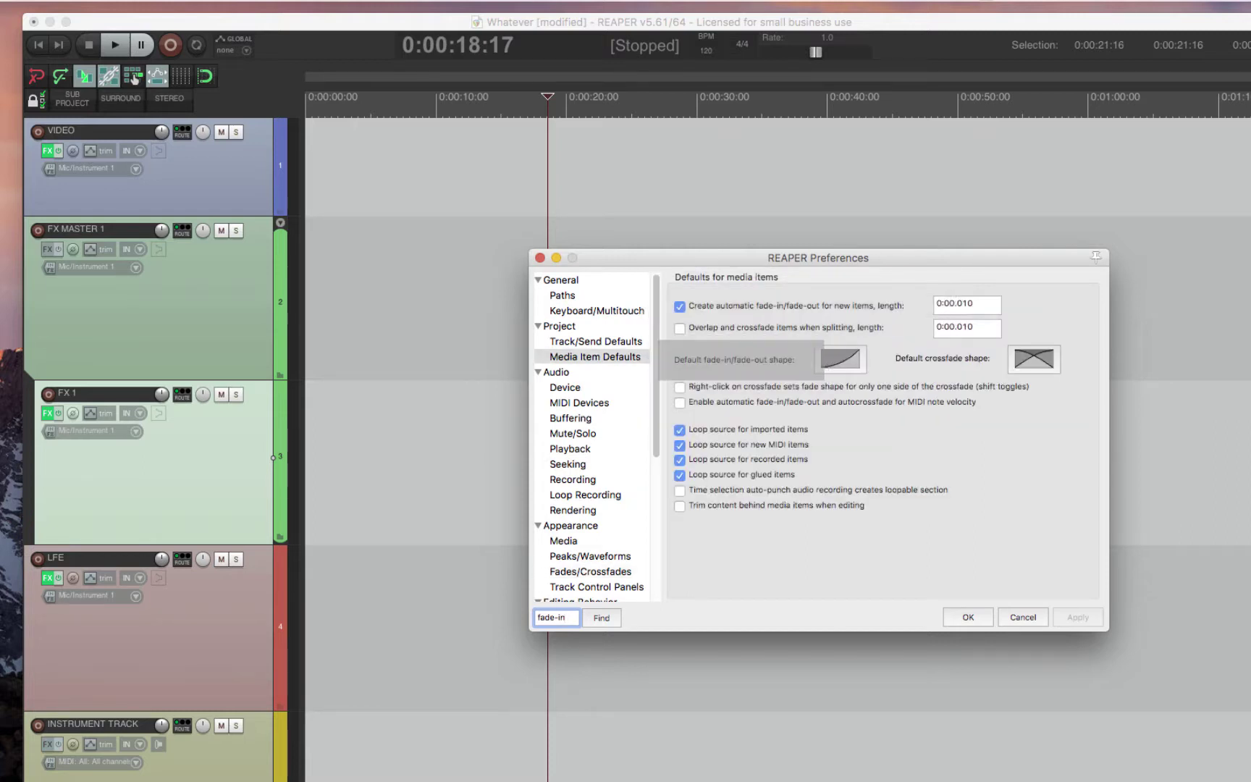
pyautogui.press('Return')
pyautogui.press('Return')
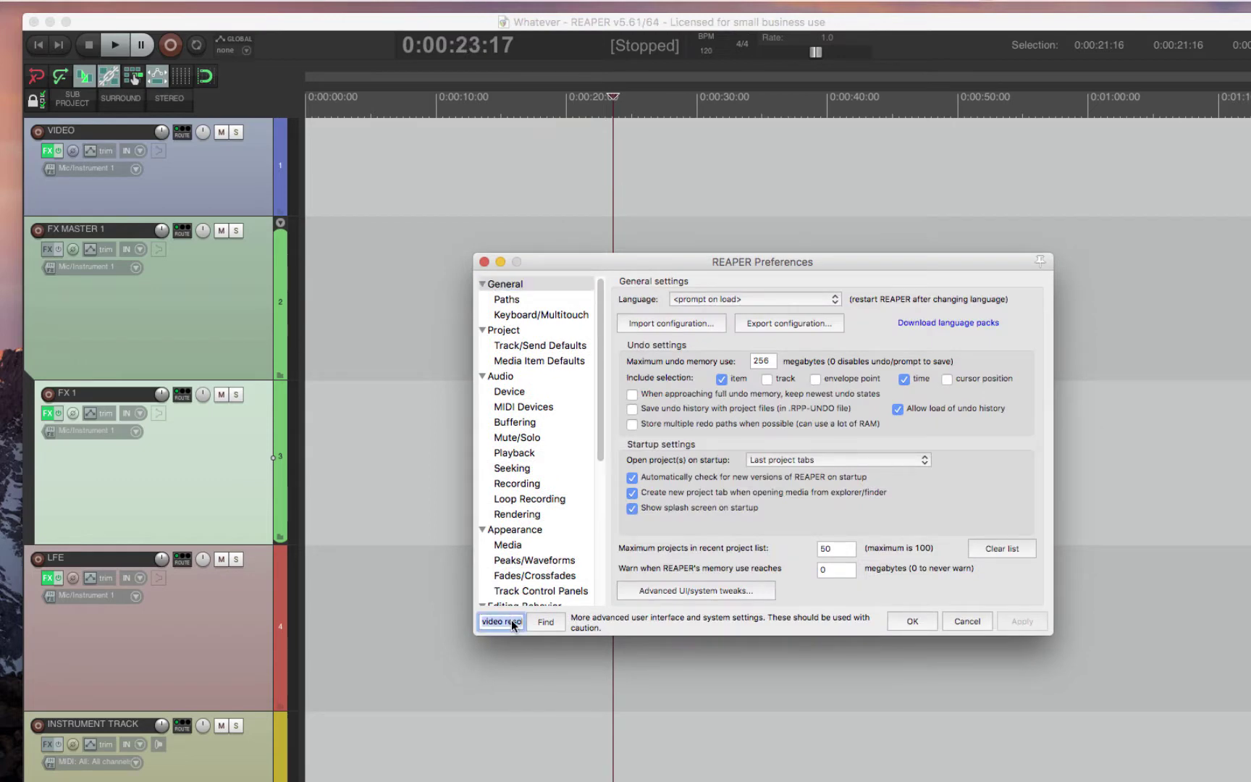
# Step: Set the default render path to 'Render', then open the project folder showing Render, Backups and Audio Files
pyautogui.write('default rend')
pyautogui.write('er path')
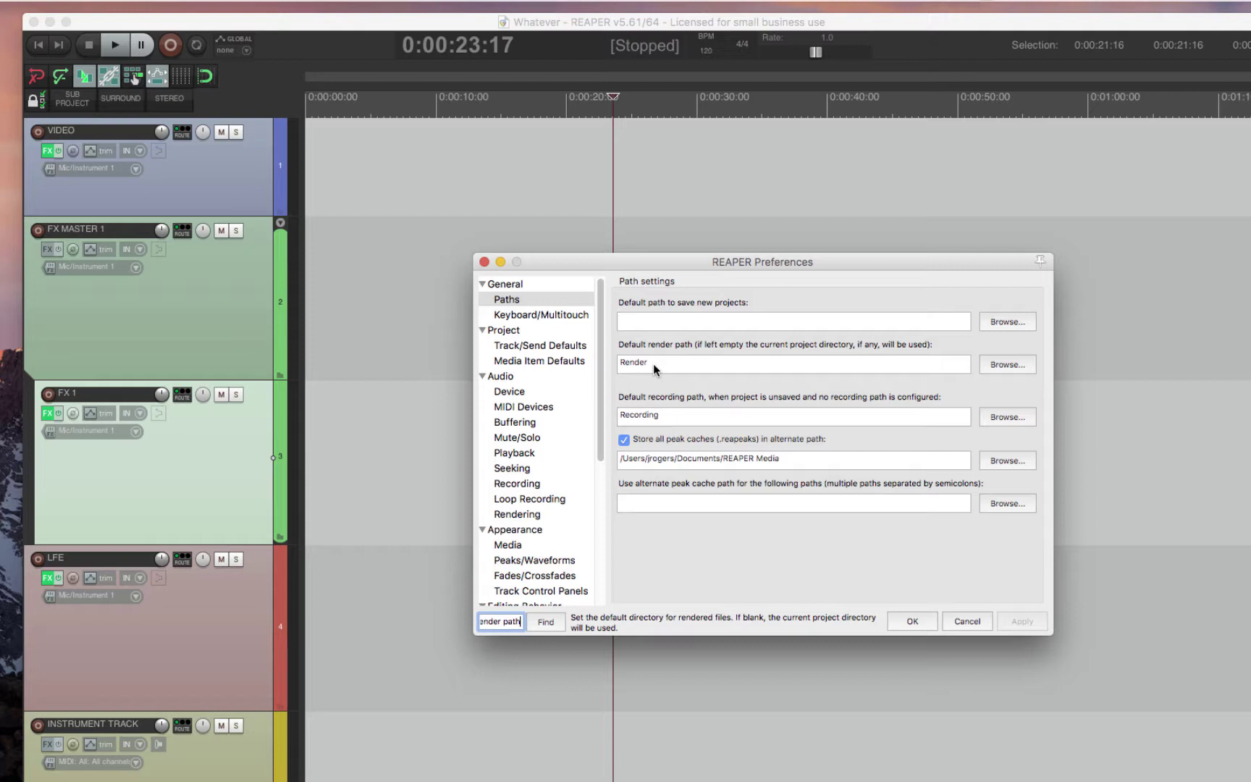
pyautogui.click(672, 363)
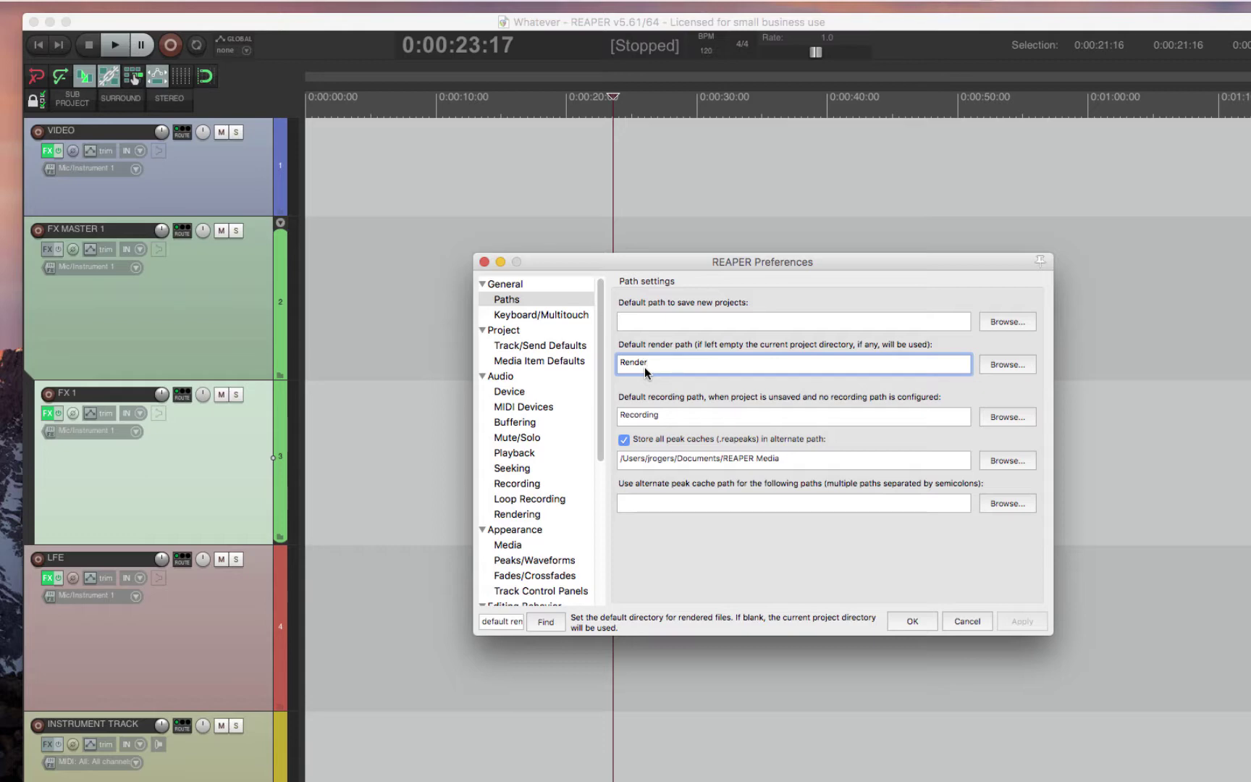
pyautogui.moveTo(681, 262); pyautogui.dragTo(677, 252)
pyautogui.click(675, 252)
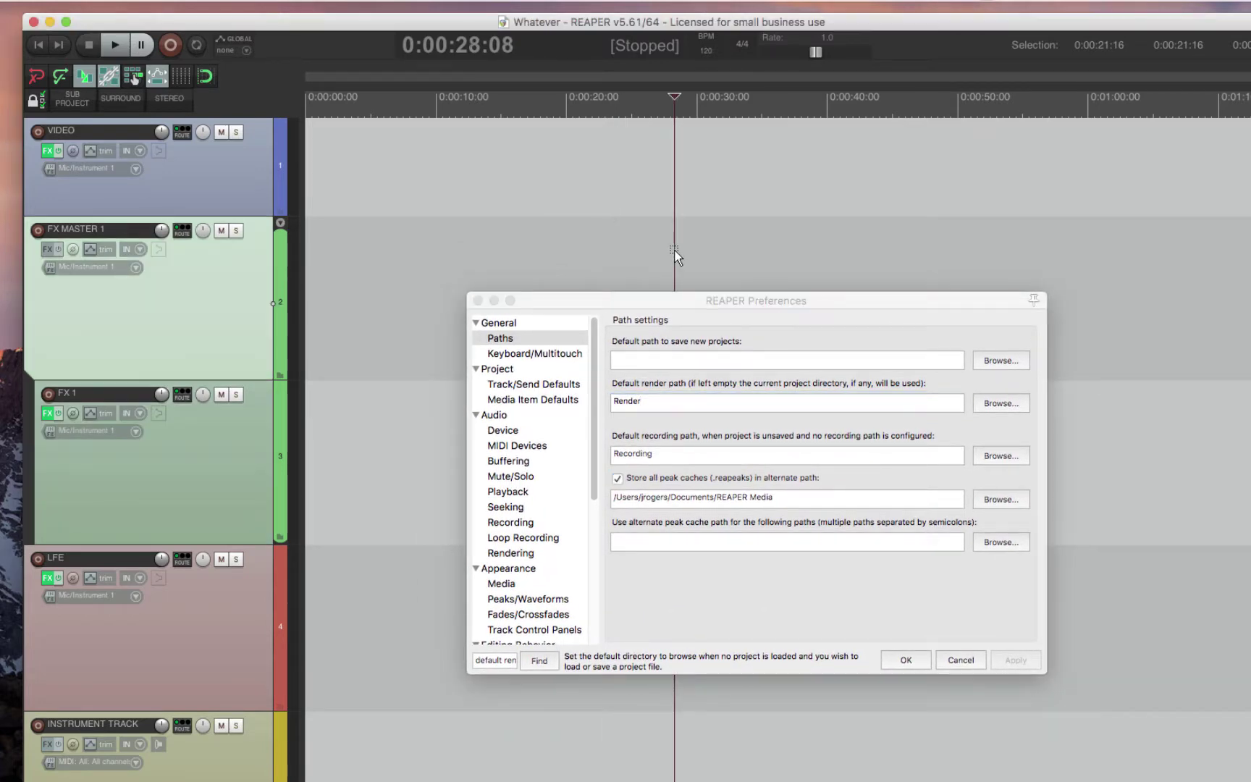
pyautogui.press('super+o')
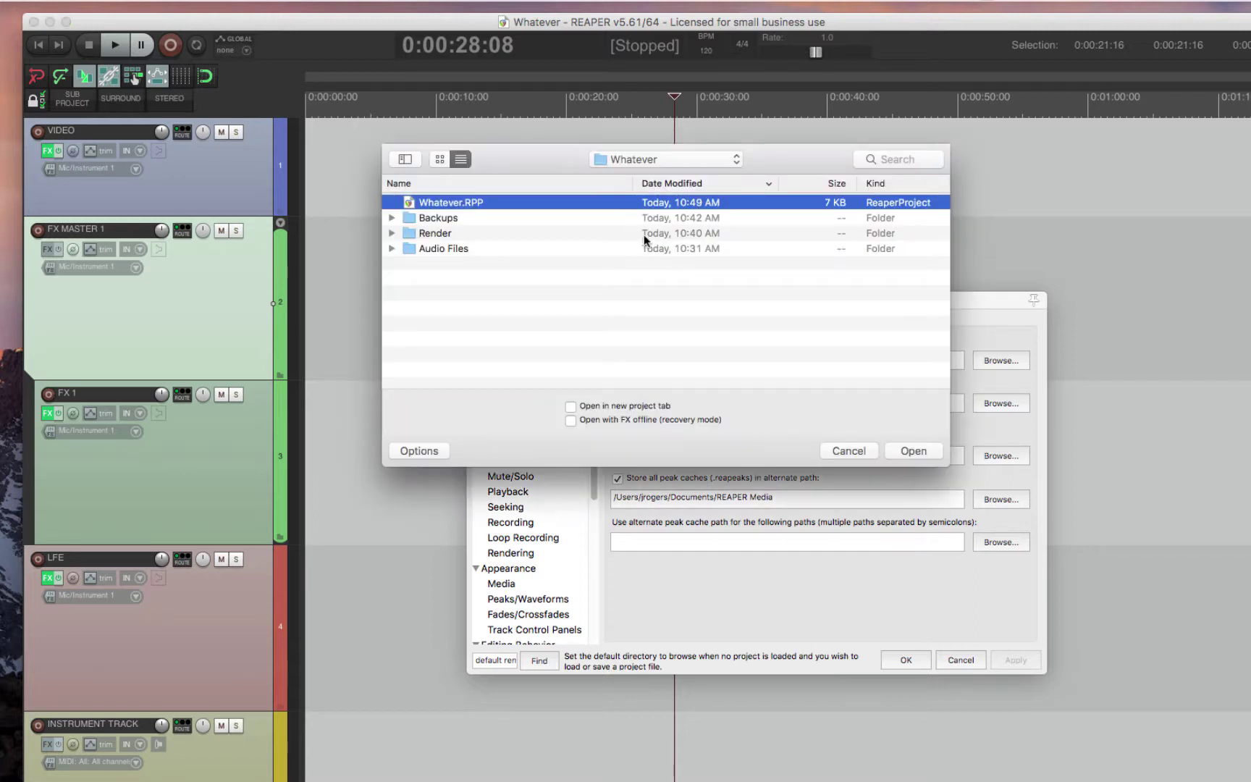
# Step: Expand the Render folder to confirm T313.wav is there, then cancel the file browser
pyautogui.moveTo(576, 150); pyautogui.dragTo(782, 202)
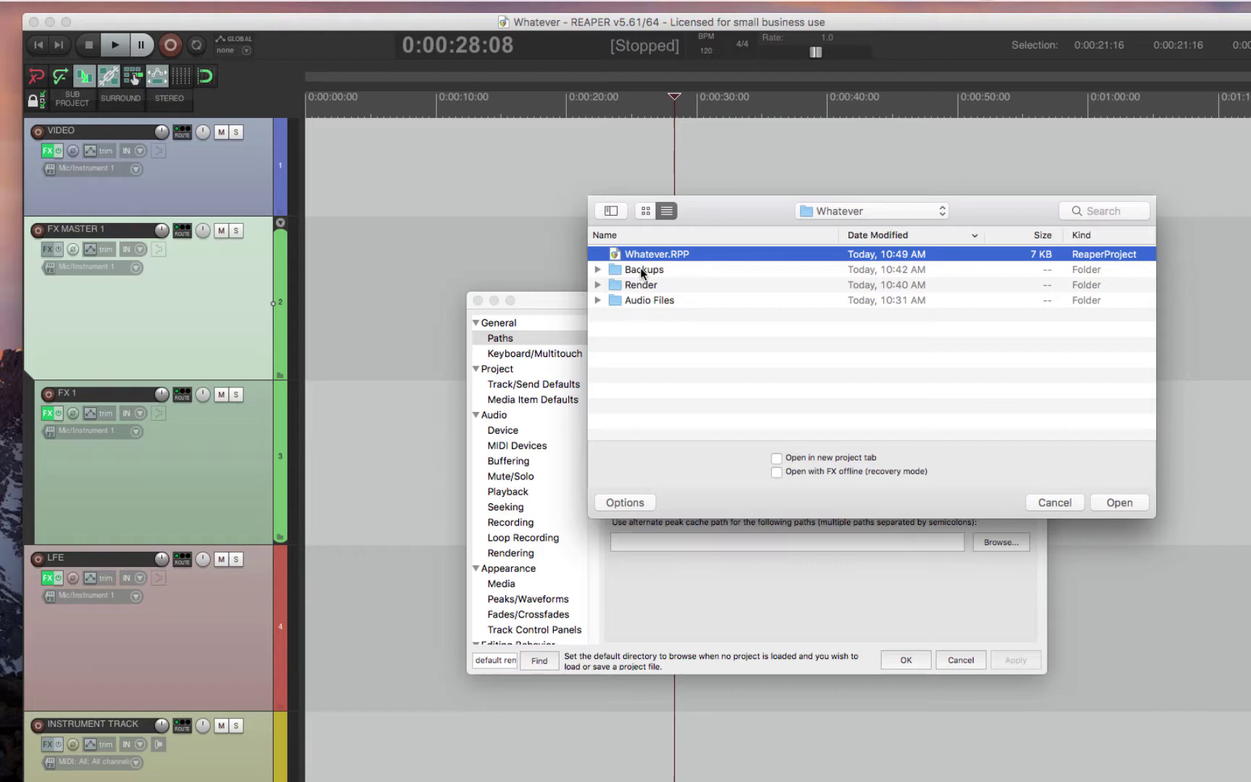
pyautogui.click(637, 285)
pyautogui.click(598, 286)
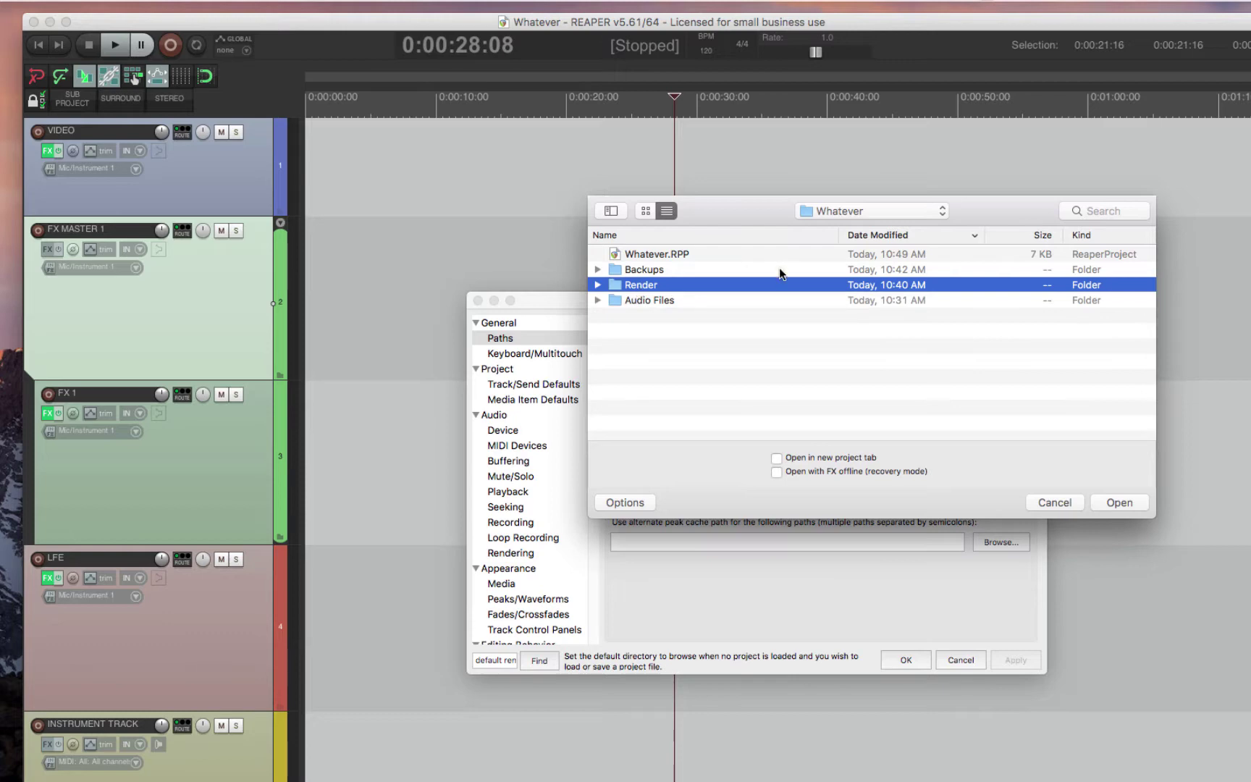
pyautogui.click(1063, 504)
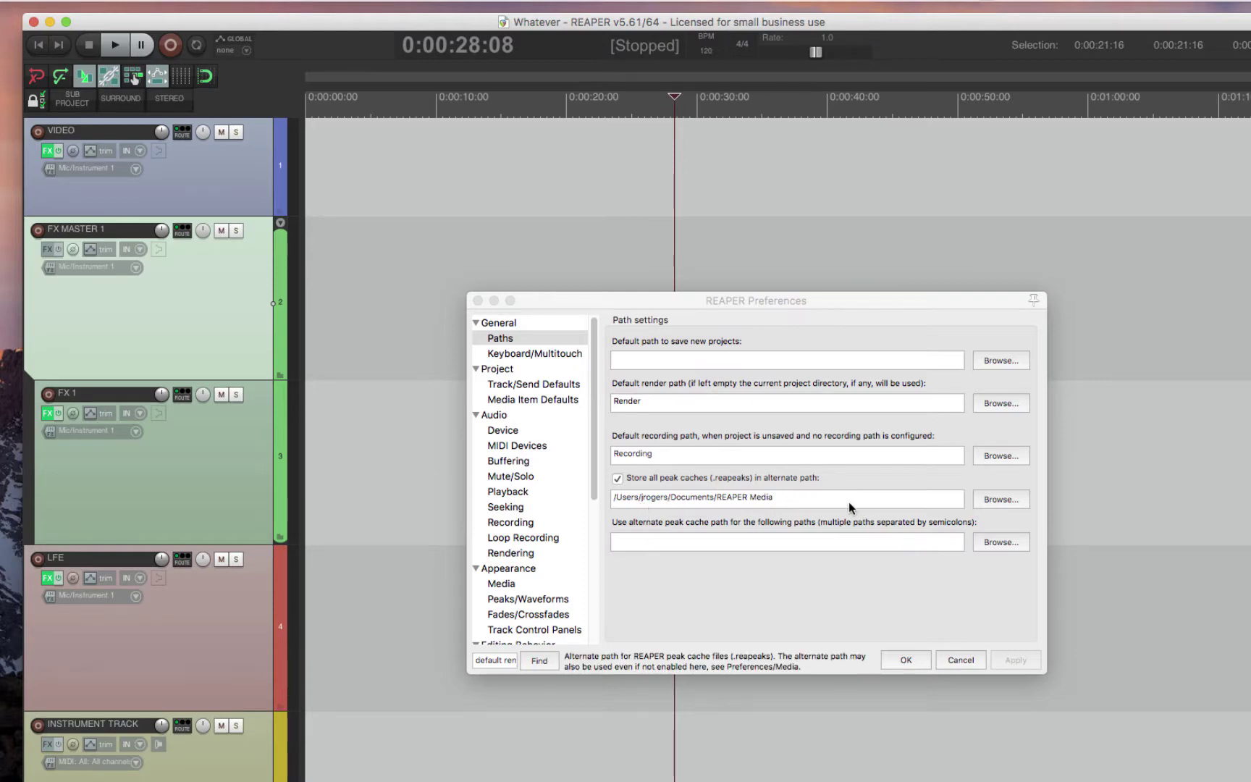
# Step: Search Preferences for 'backup' to show the timestamped 3-minute backups to the Backups folder
pyautogui.click(496, 660)
pyautogui.write('backup')
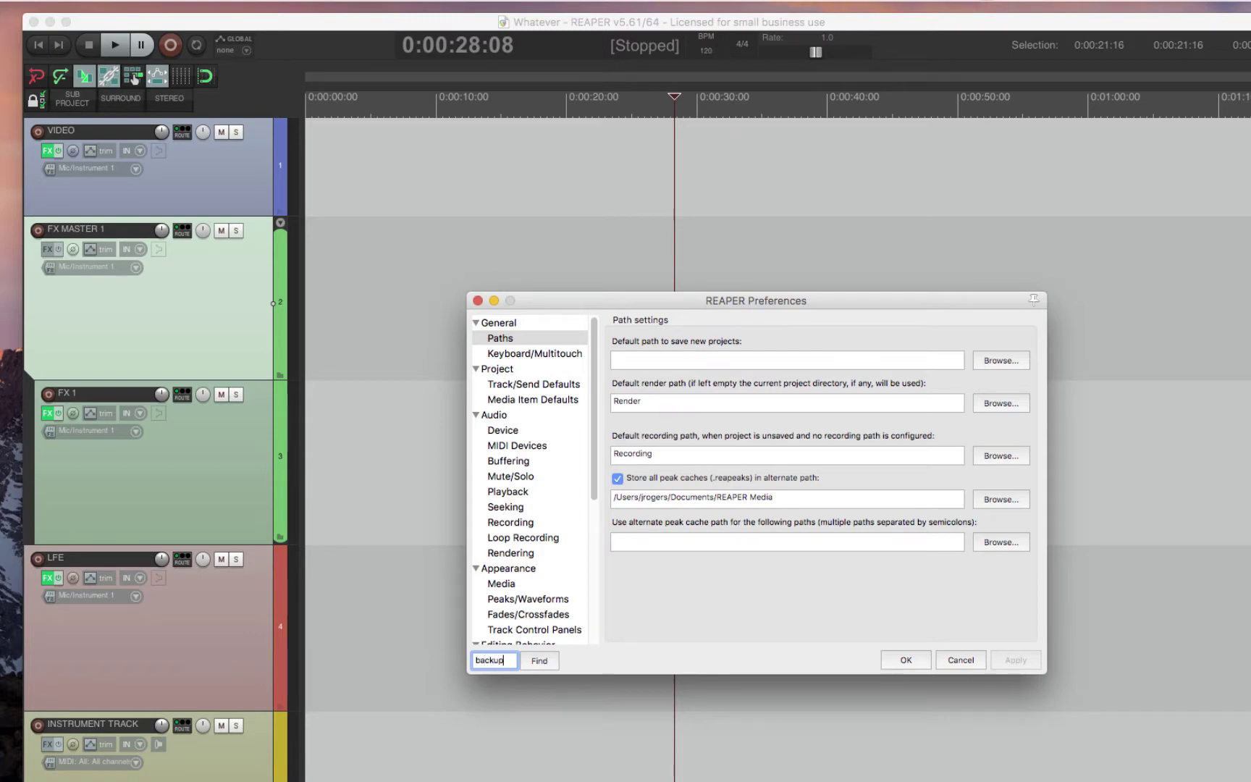
pyautogui.press('Return')
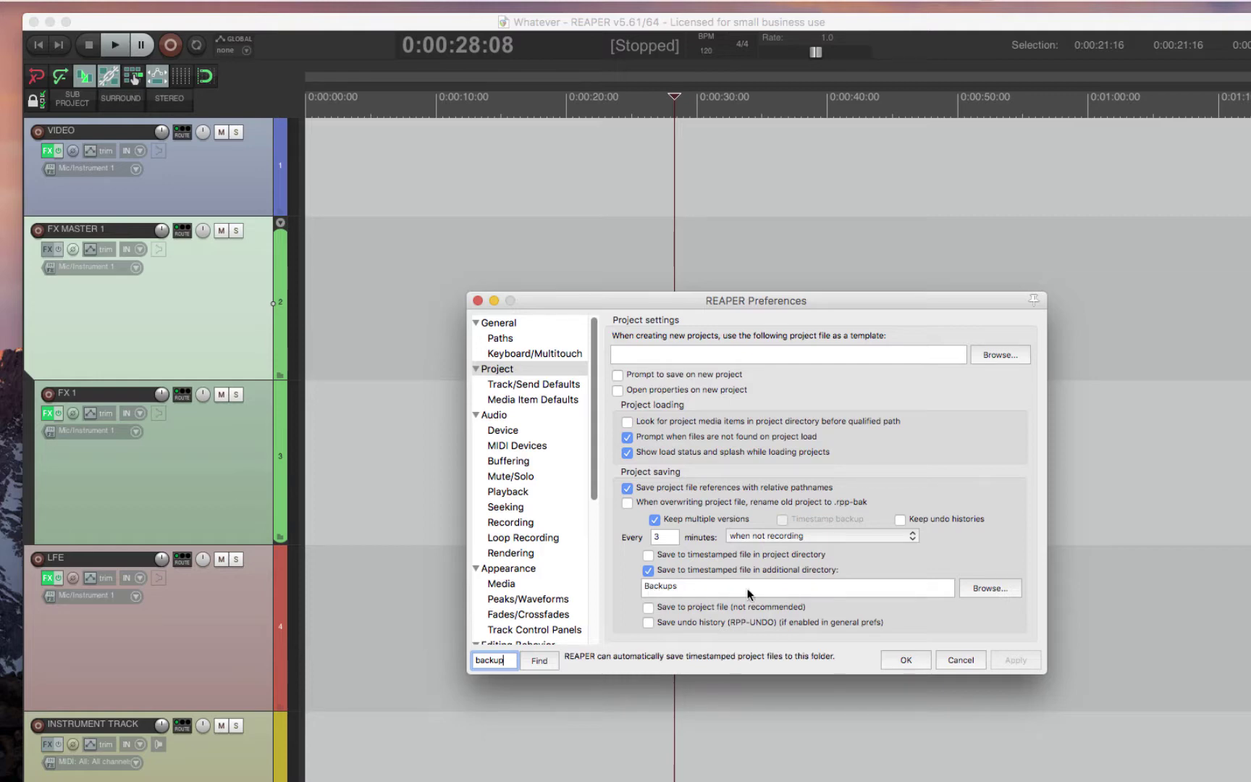
# Step: In the project folder, expand Backups to see the .rpp-bak file, then cancel the browser
pyautogui.click(810, 247)
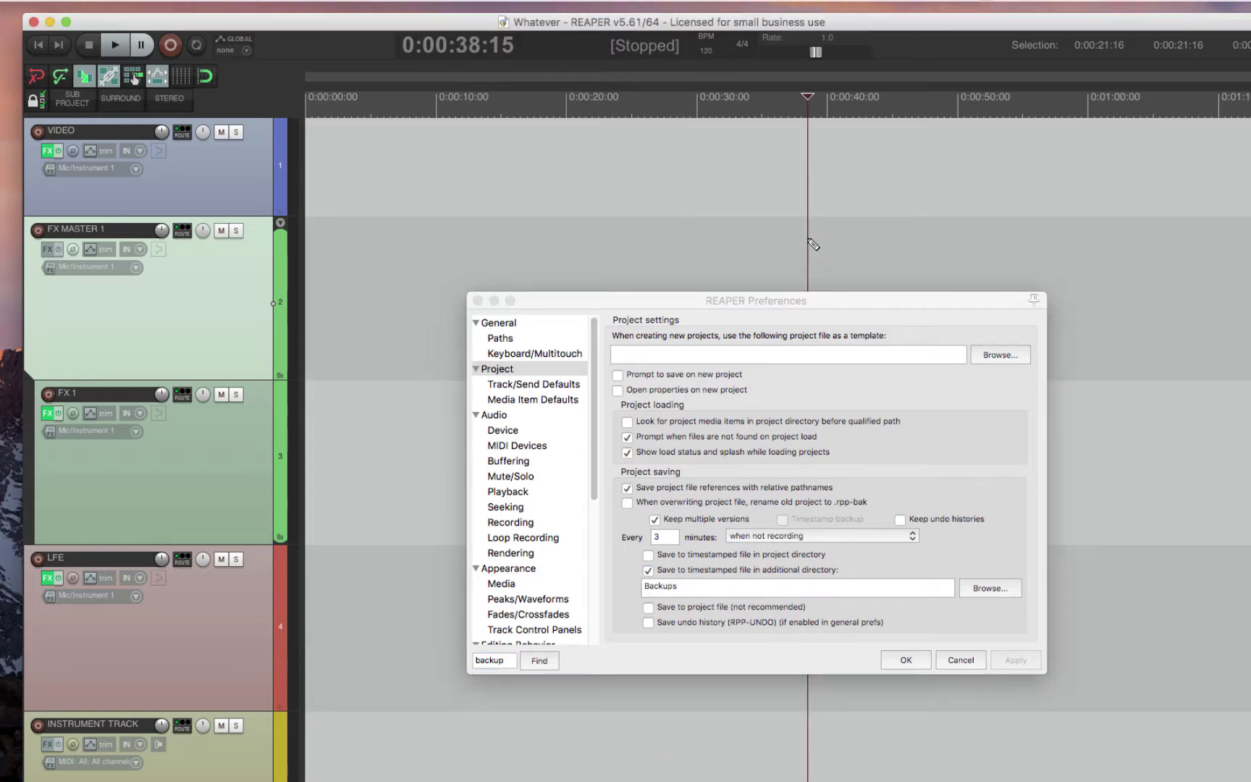
pyautogui.press('super+o')
pyautogui.click(439, 217)
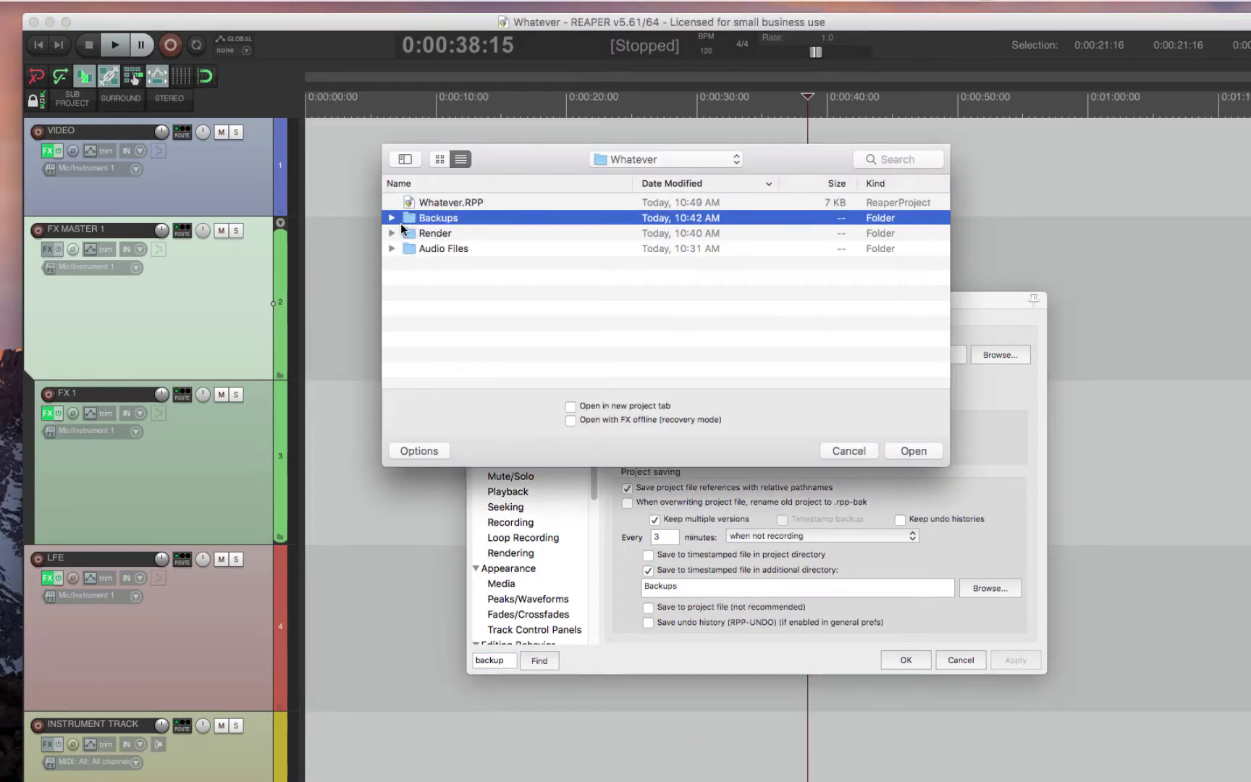
pyautogui.click(391, 217)
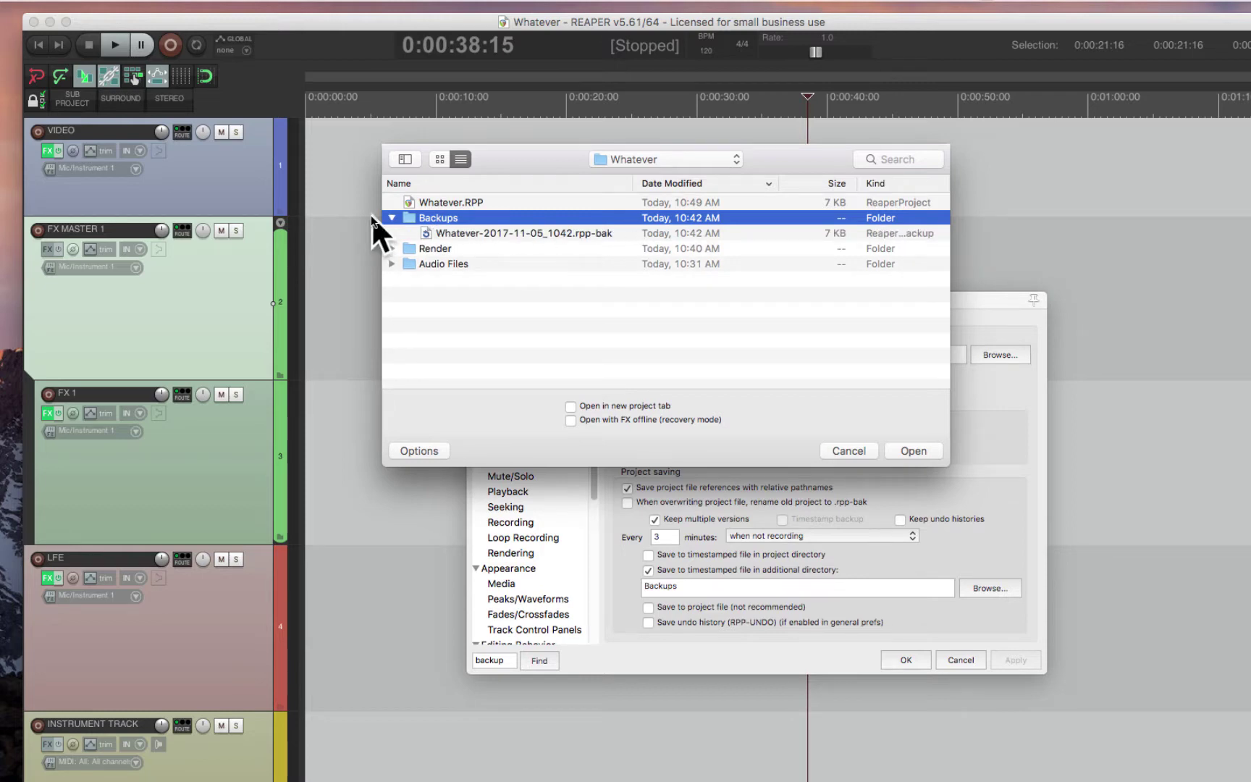
pyautogui.click(392, 218)
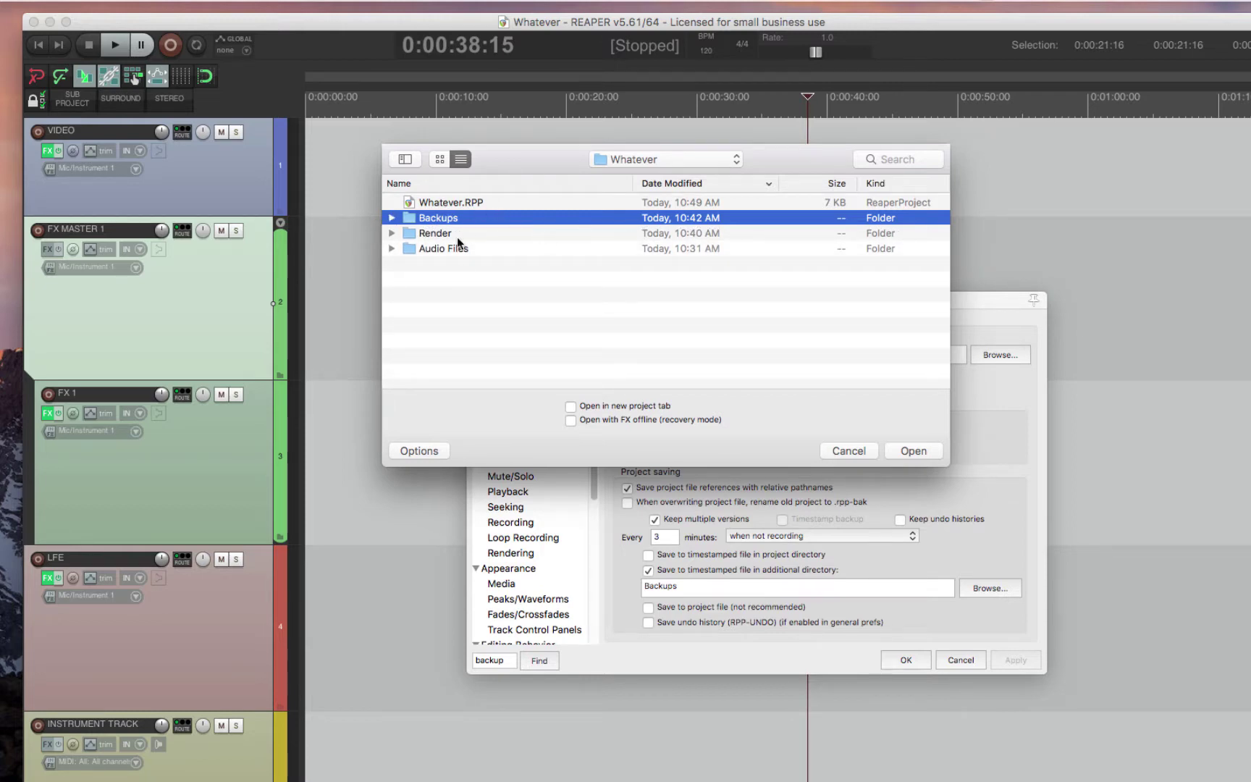
pyautogui.click(849, 451)
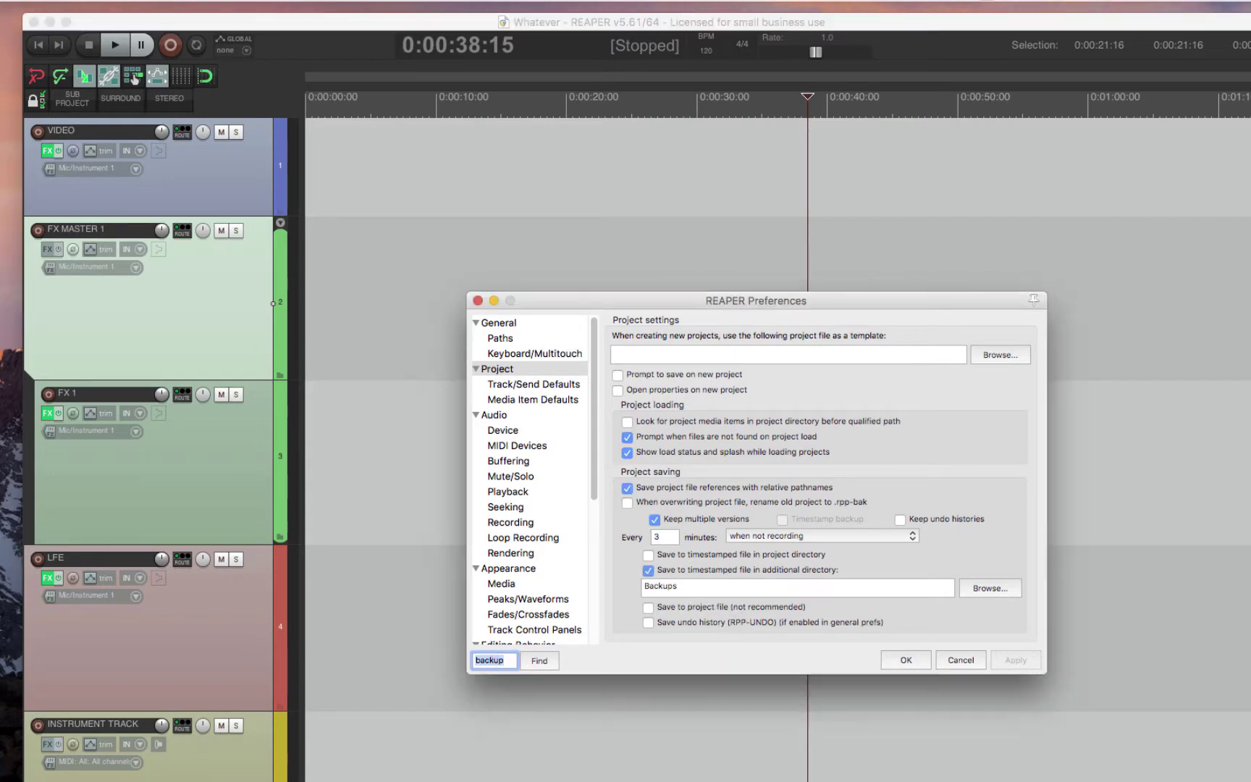
# Step: Search 'default fade-in' and inspect the default fade and crossfade shape lists without changing them
pyautogui.write('default f')
pyautogui.write('ade-in')
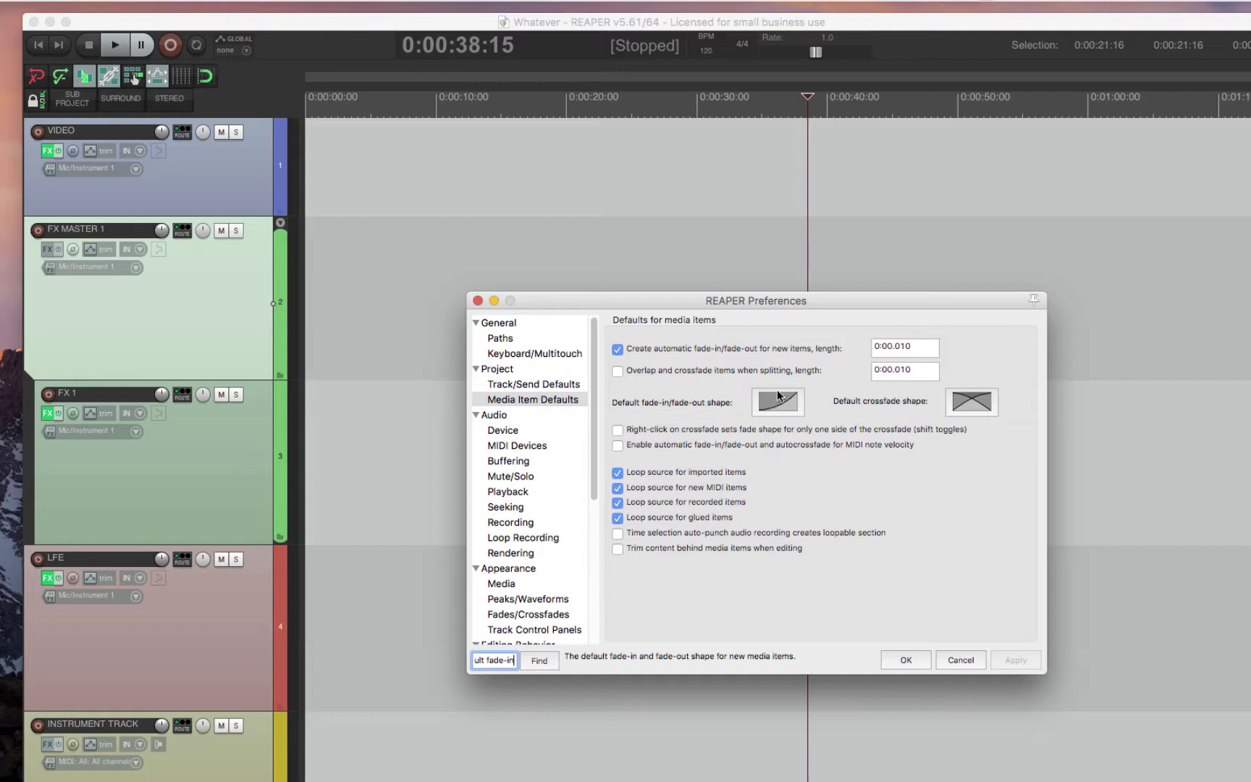
pyautogui.click(777, 404)
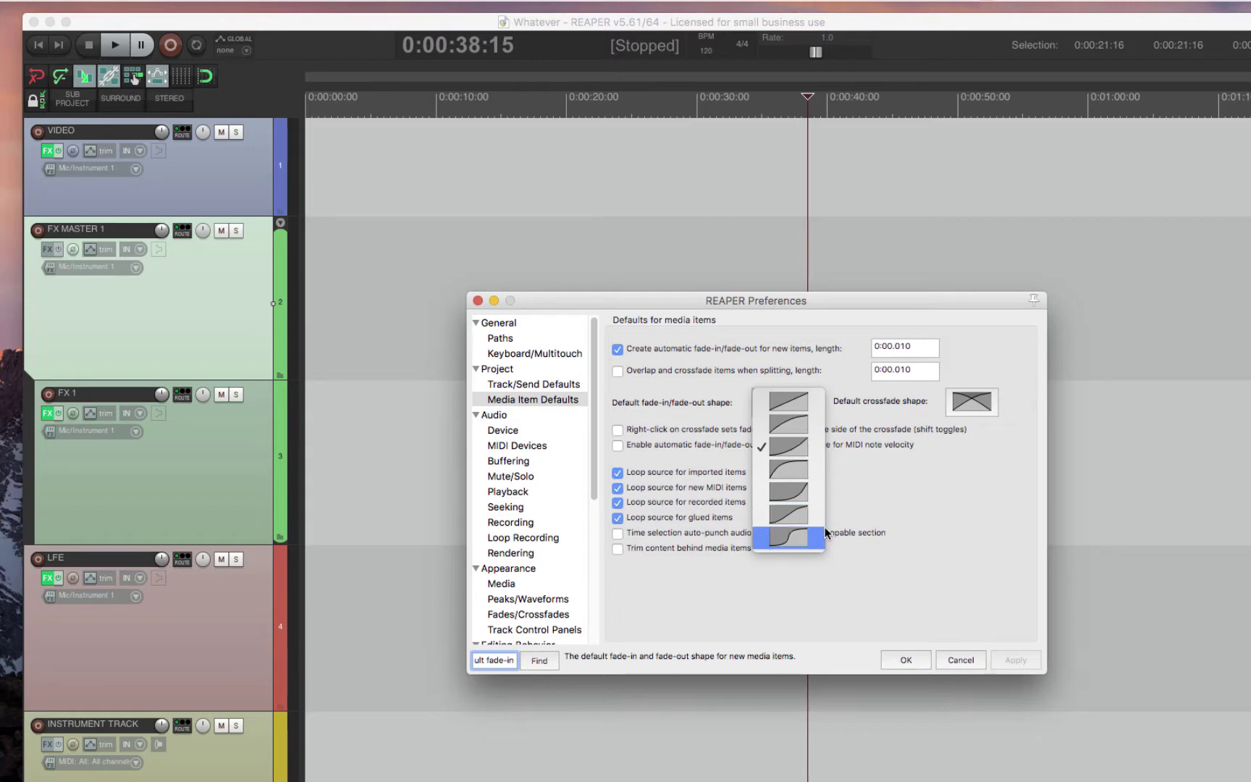
pyautogui.click(945, 470)
pyautogui.click(968, 400)
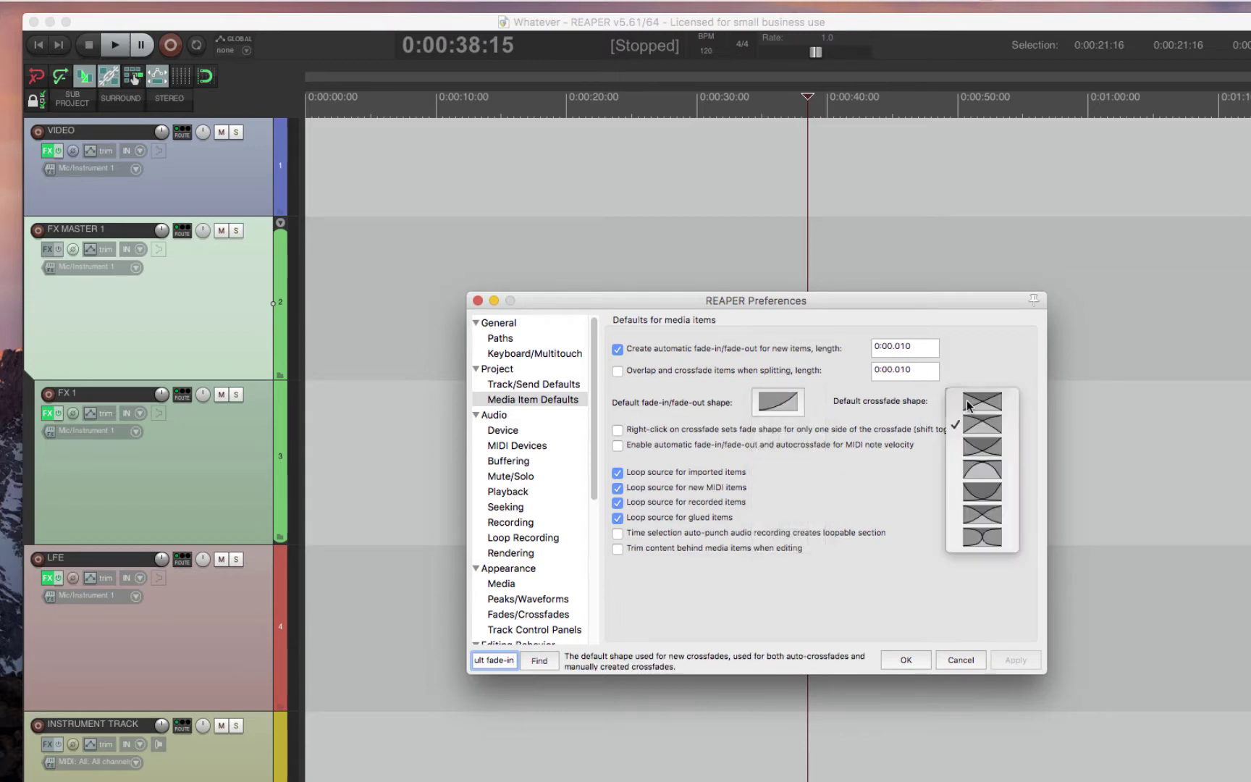
pyautogui.click(981, 580)
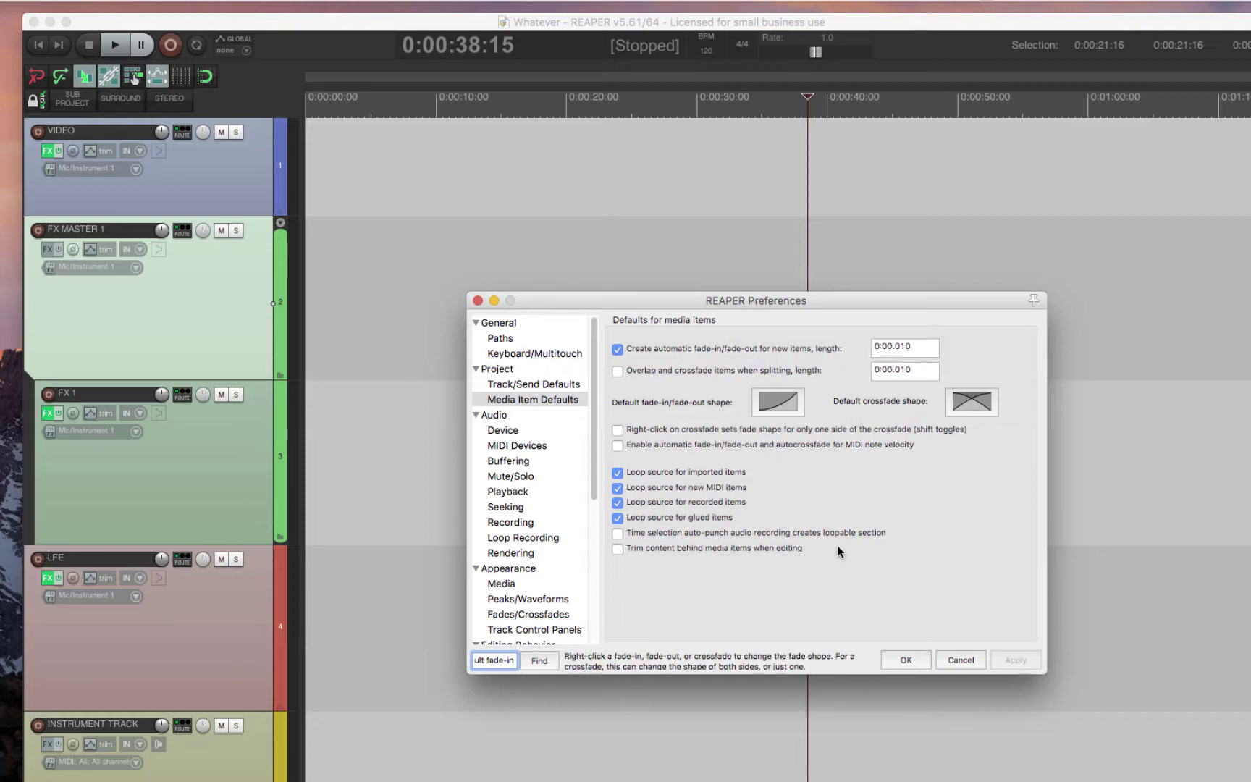
# Step: Search 'automatically mute' and set the Mute/Solo option to 'No automatic muting'
pyautogui.press('super+a')
pyautogui.write('automatically mute')
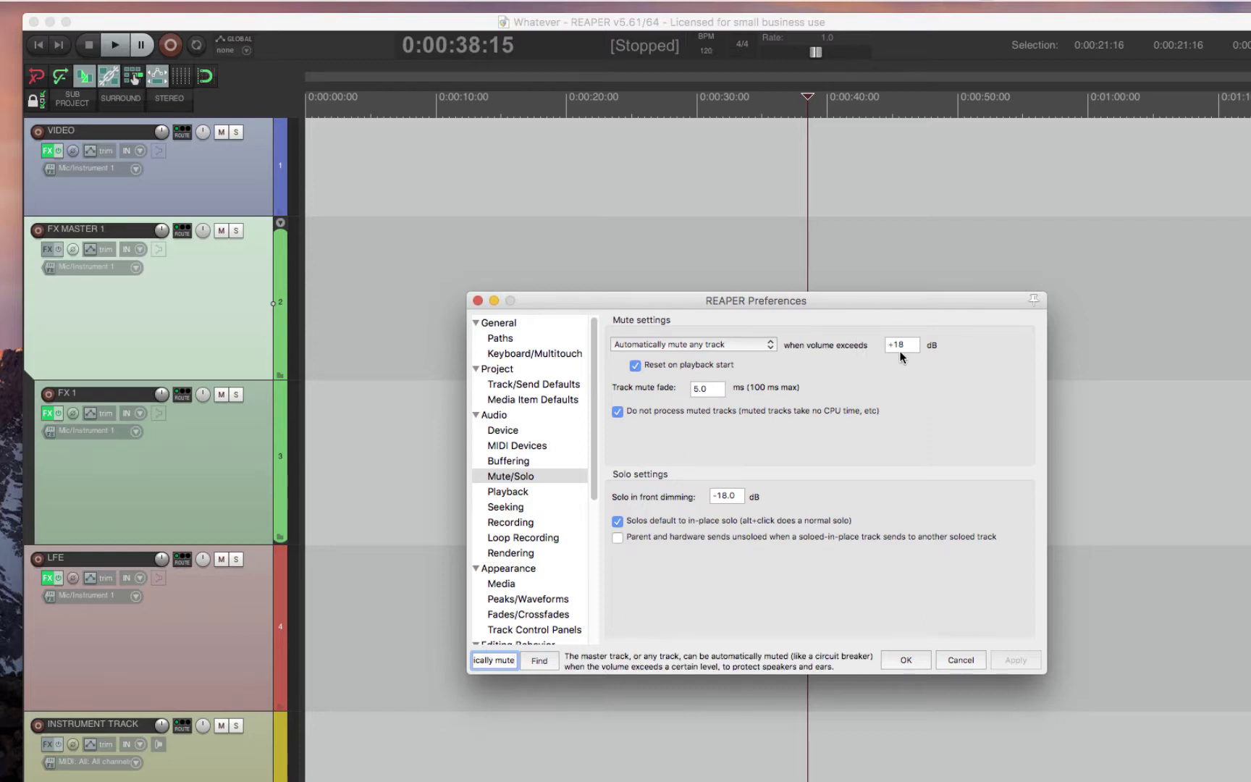
pyautogui.click(760, 345)
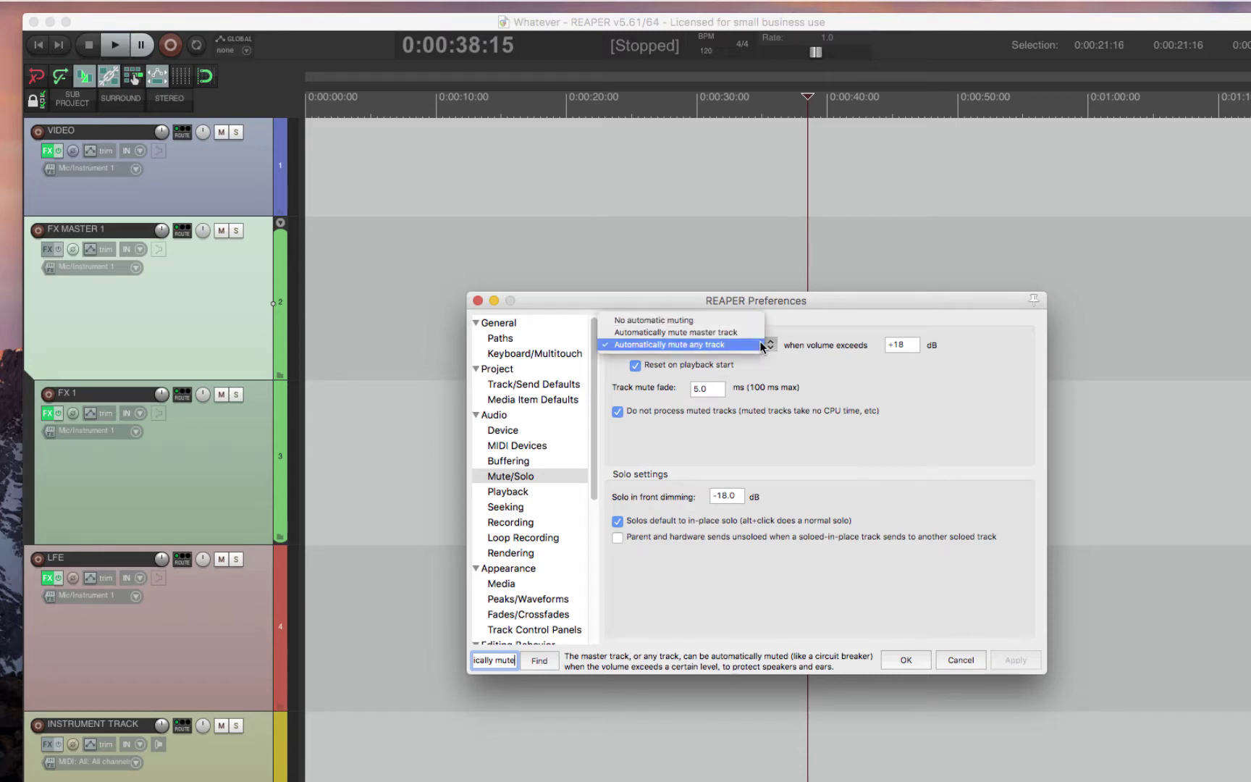
pyautogui.click(664, 318)
# Step: Search 'volume envelope range' and set the volume envelope range to -inf..+24dB
pyautogui.write('volume envelope range')
pyautogui.press('Return')
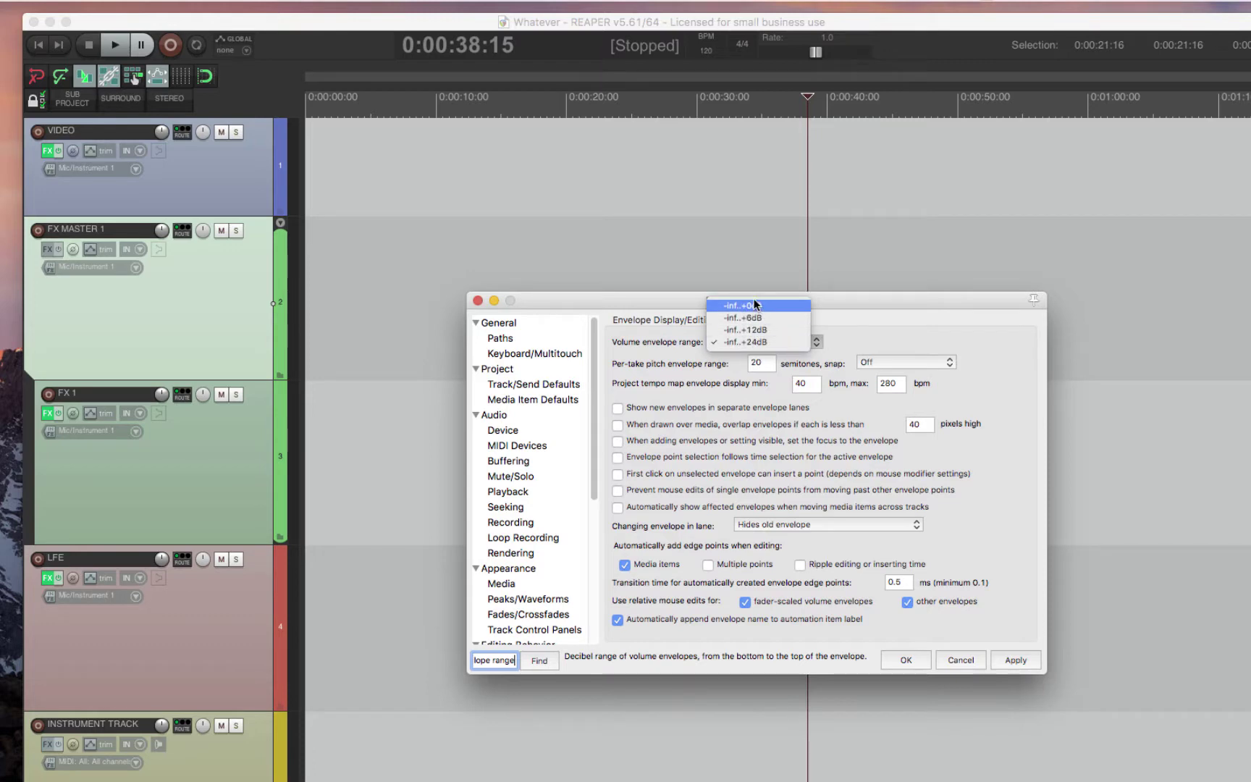
pyautogui.click(764, 341)
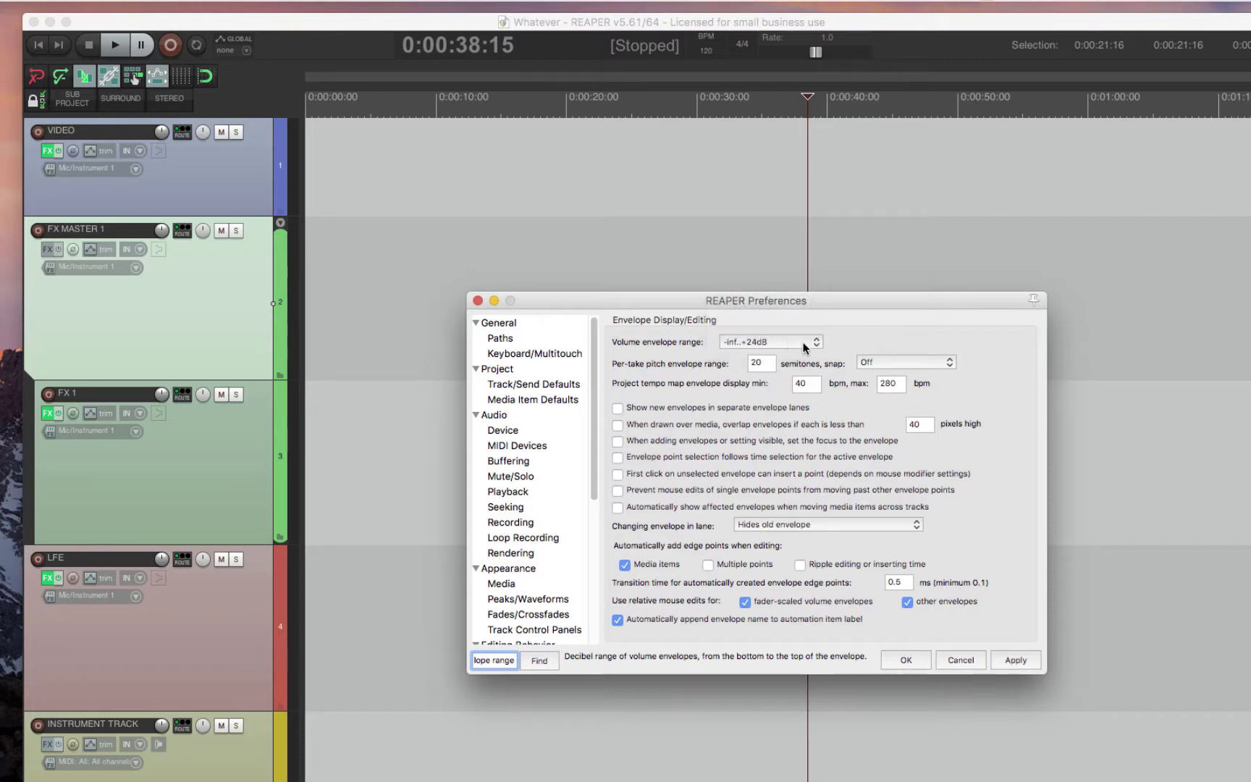
# Step: Adjust the T313.WAV item's volume to about +12.7dB
pyautogui.moveTo(768, 307); pyautogui.dragTo(1060, 276)
pyautogui.click(684, 446)
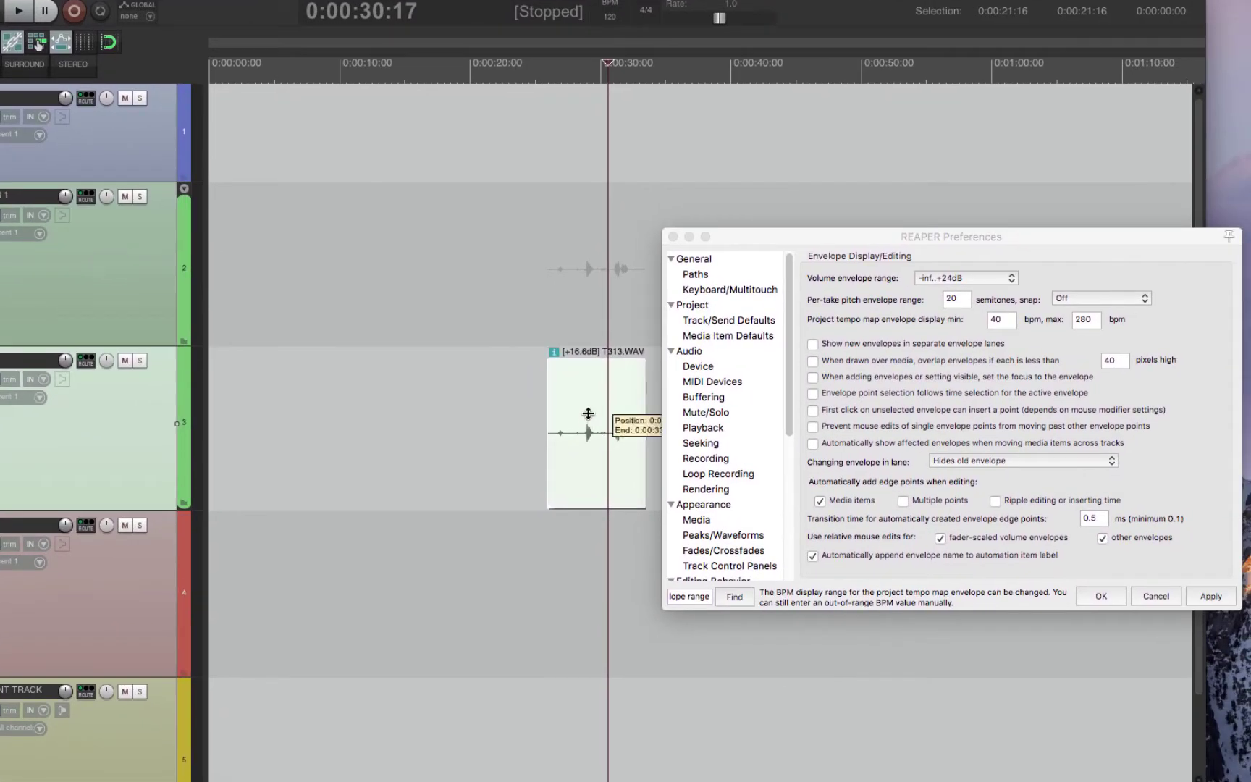
pyautogui.moveTo(593, 359); pyautogui.dragTo(571, 149)
pyautogui.moveTo(582, 392); pyautogui.dragTo(592, 473)
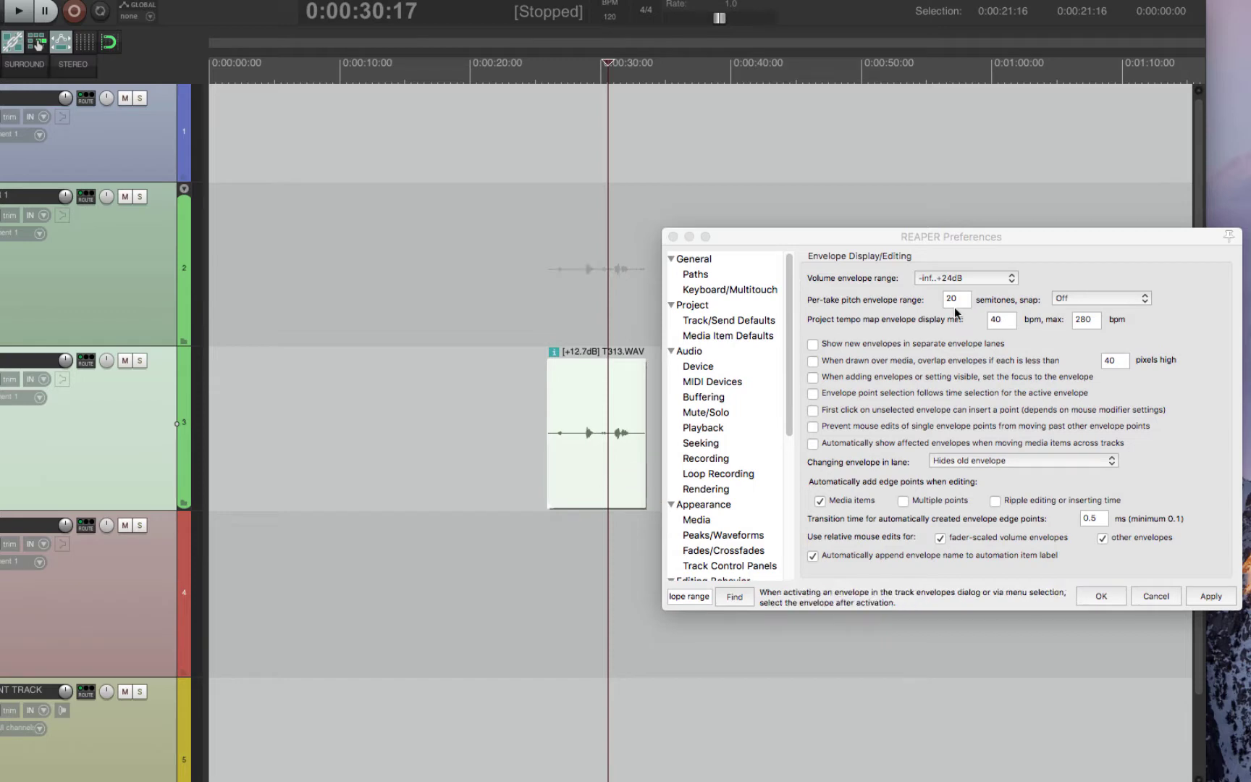
pyautogui.moveTo(958, 240); pyautogui.dragTo(870, 230)
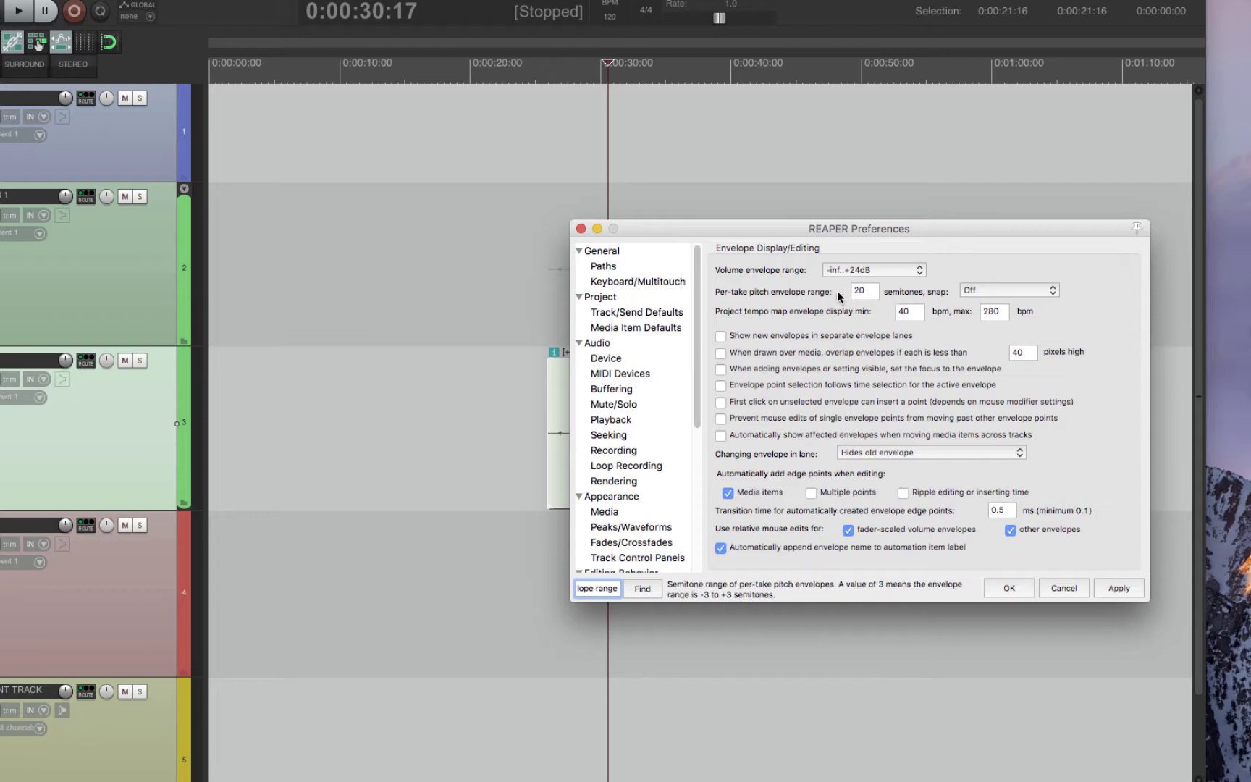
# Step: Search for the separate envelope lanes option and place the edit cursor at 0:00:22:06
pyautogui.press('BackSpace')
pyautogui.press('BackSpace')
pyautogui.press('BackSpace')
pyautogui.press('BackSpace')
pyautogui.press('BackSpace')
pyautogui.press('BackSpace')
pyautogui.write('s in se')
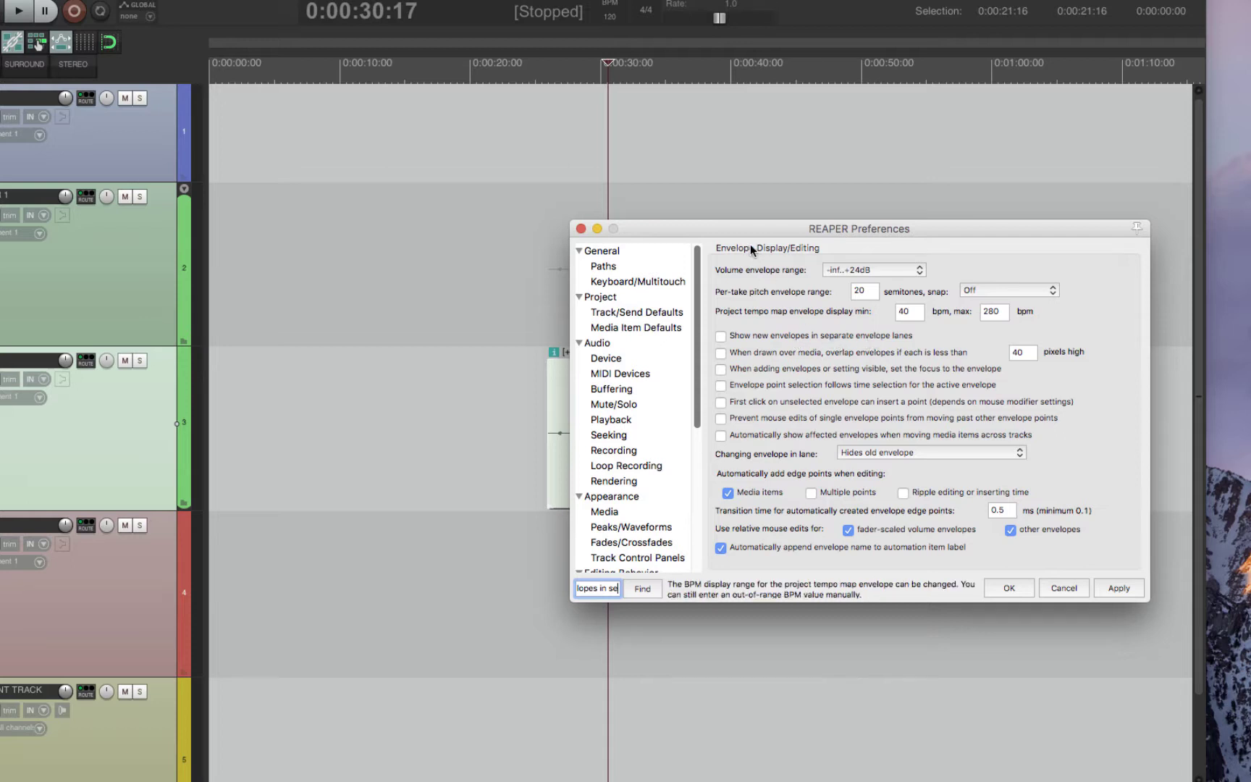
pyautogui.moveTo(757, 228); pyautogui.dragTo(834, 171)
pyautogui.click(498, 417)
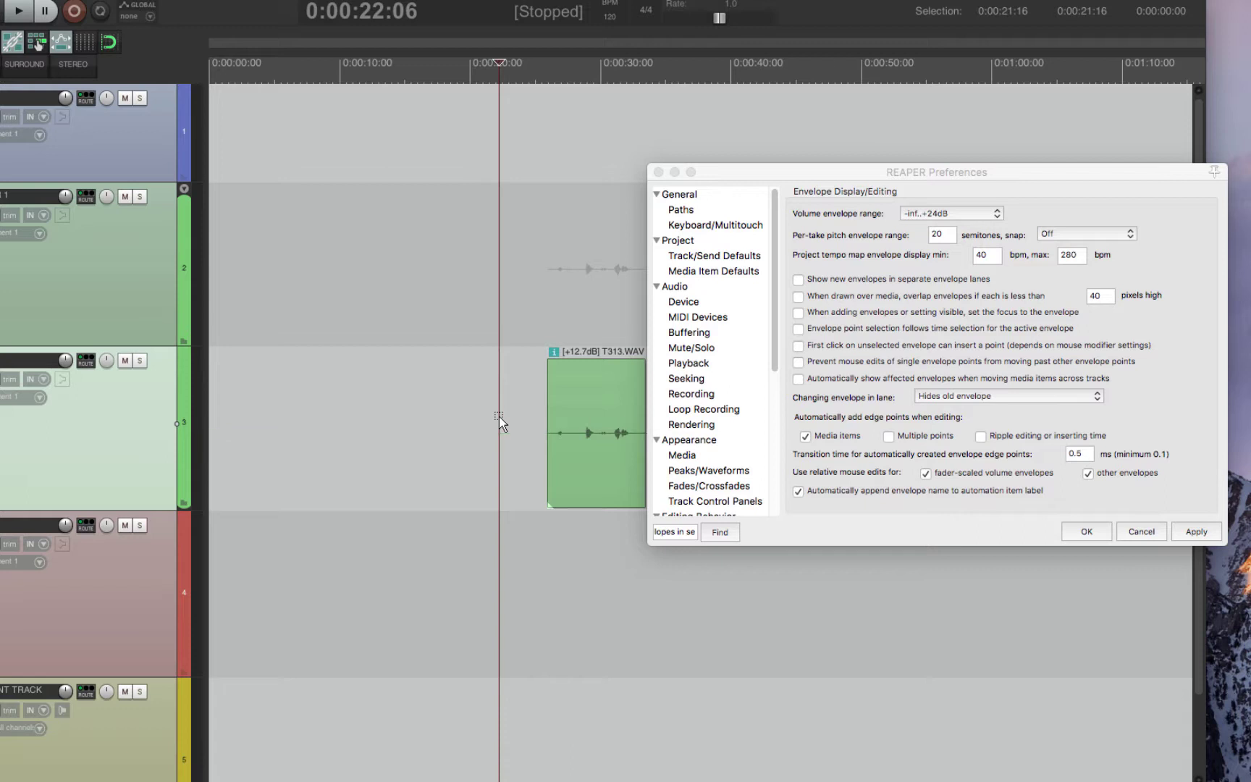
# Step: Show new envelopes in separate lanes and leave high-resolution peaks for video items enabled
pyautogui.click(880, 279)
pyautogui.click(490, 398)
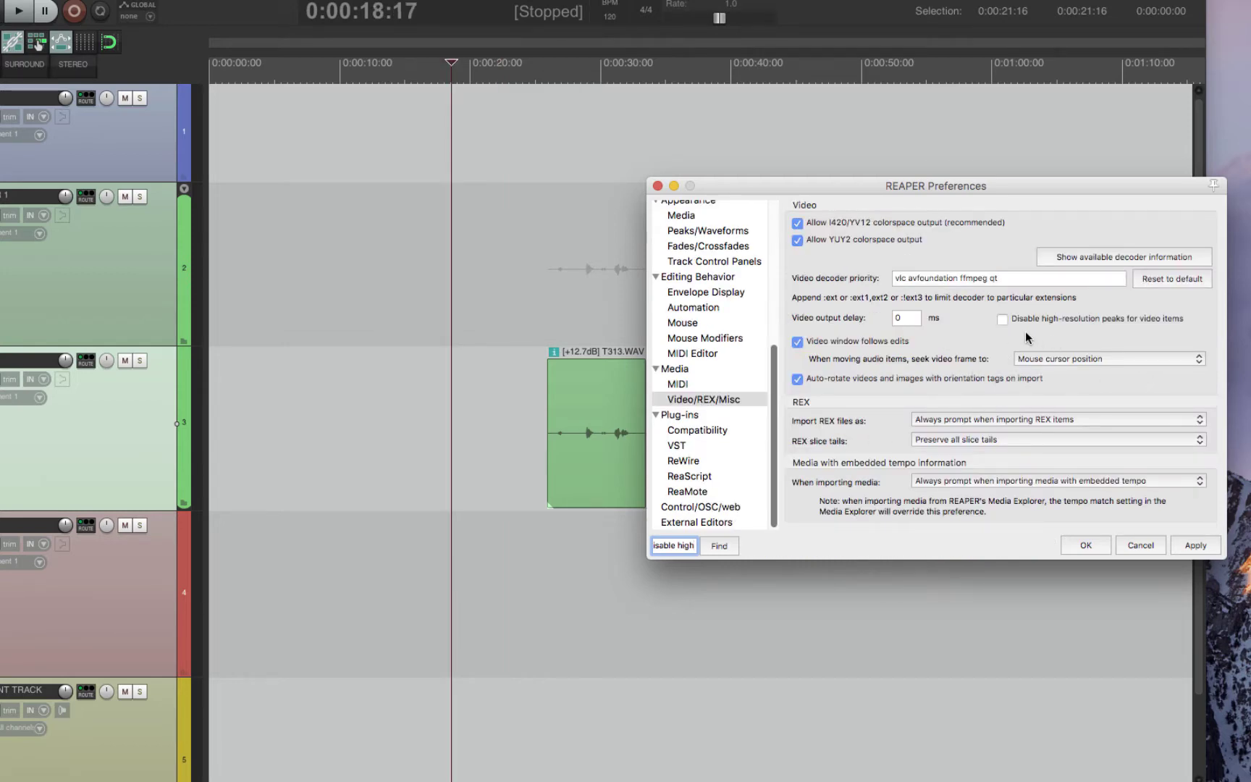
pyautogui.click(1116, 319)
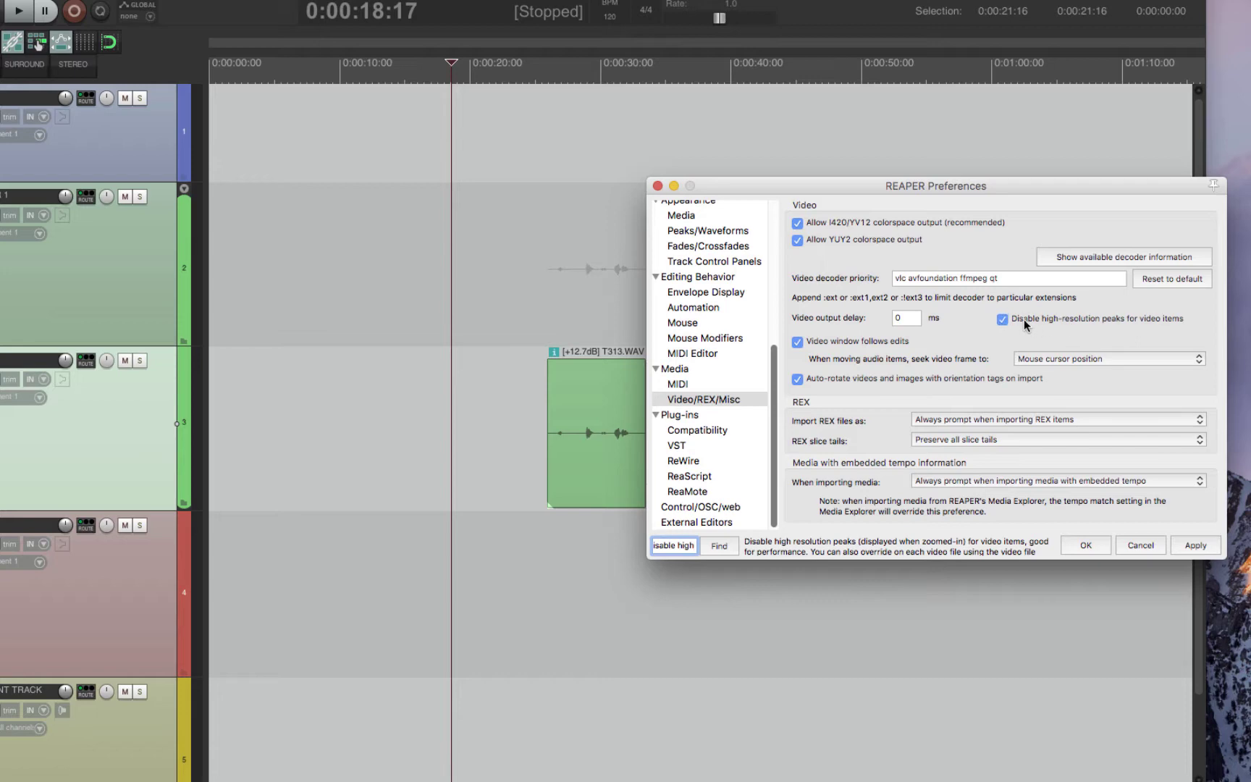
pyautogui.click(1044, 315)
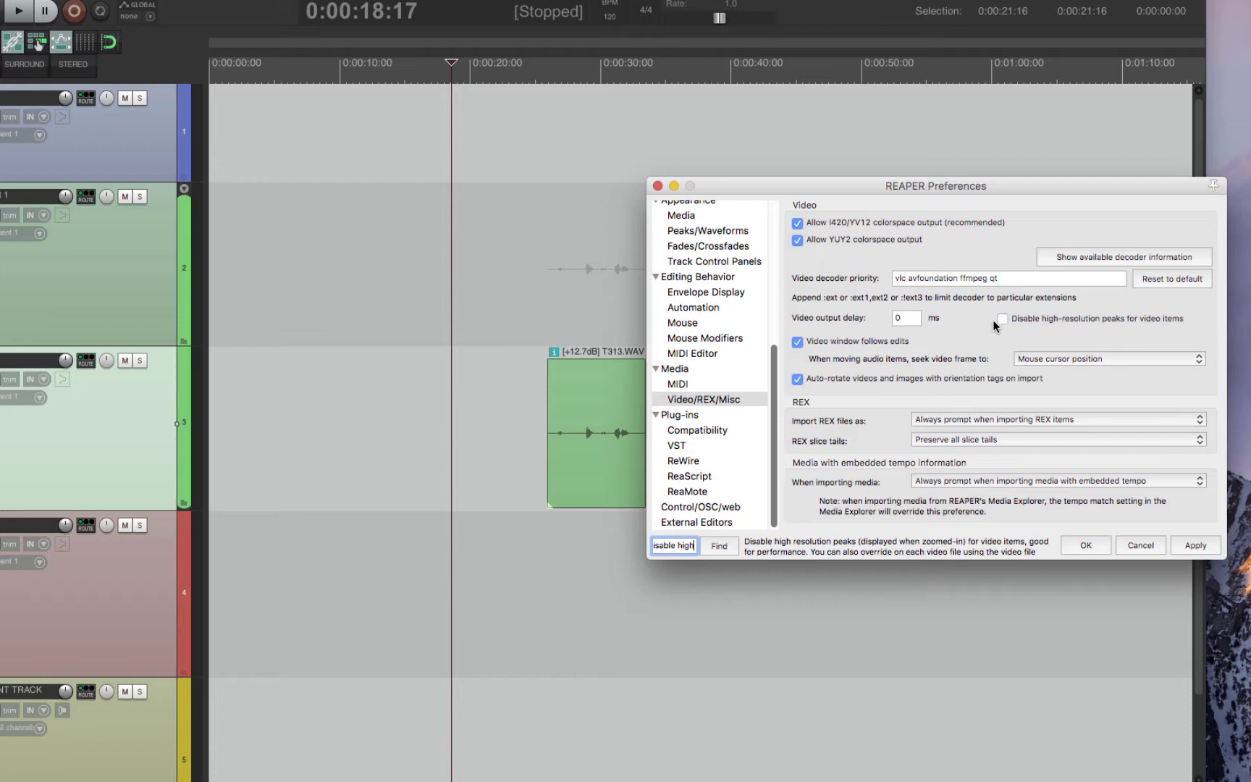